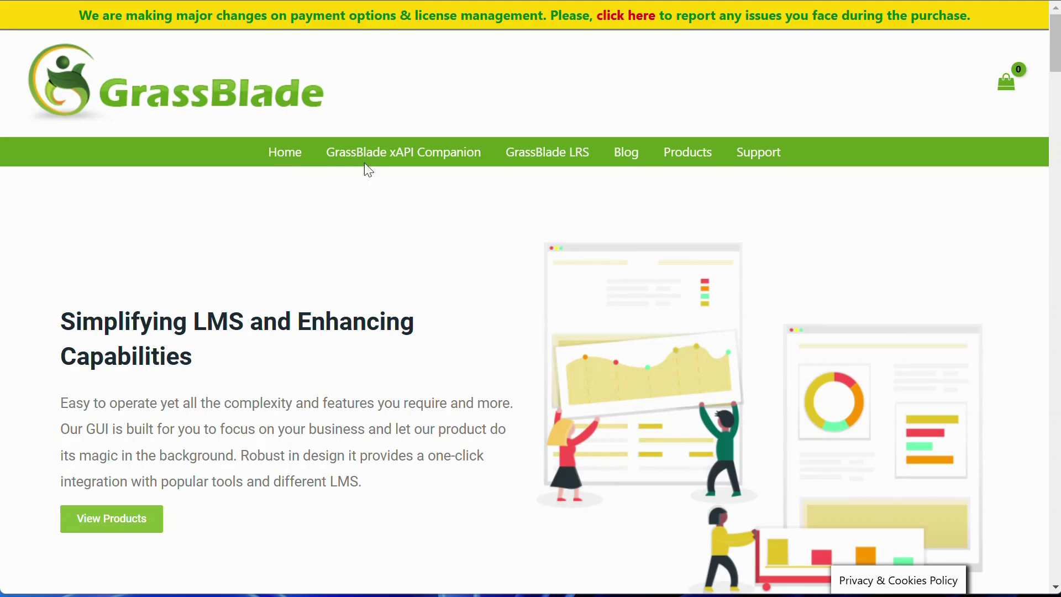
Step: Review the GrassBlade xAPI for Moodle product page from Key Features down to the FAQ
mouse_move(378, 158)
mouse_move(378, 185)
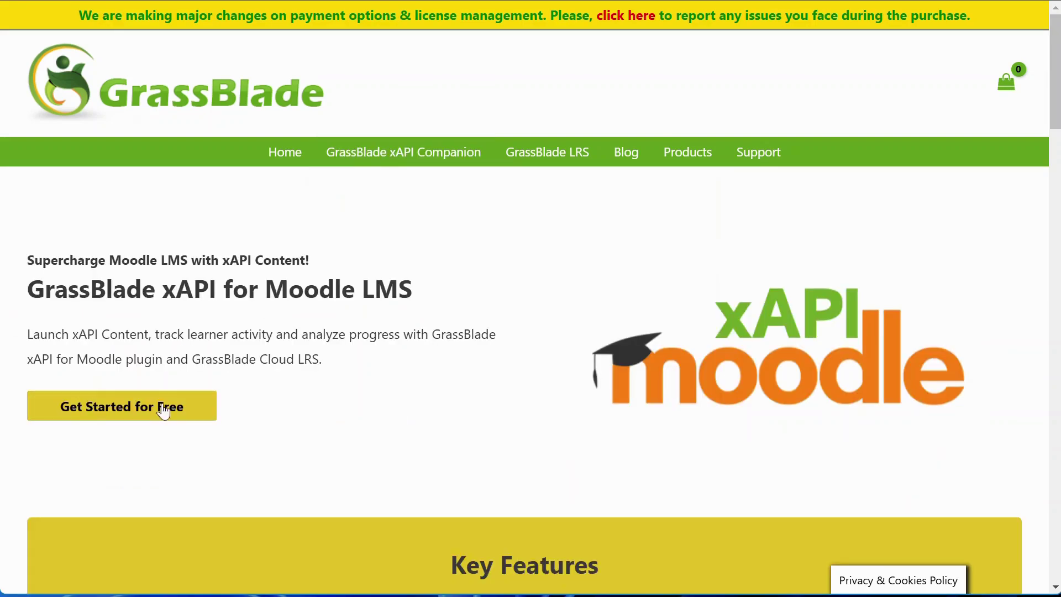
scroll(549, 348, down, 1)
scroll(549, 348, down, 7)
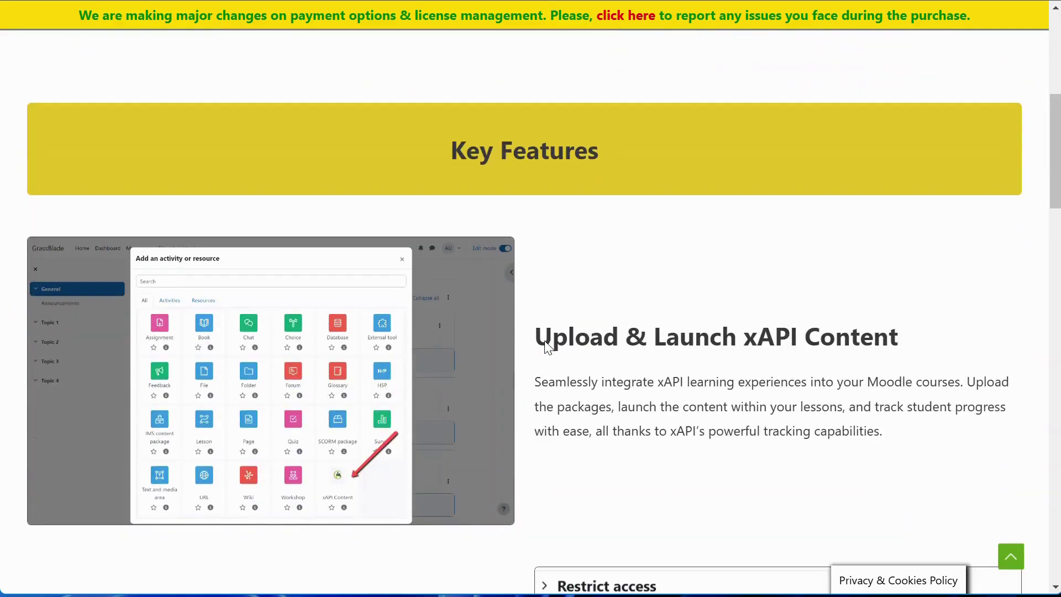
scroll(713, 399, down, 7)
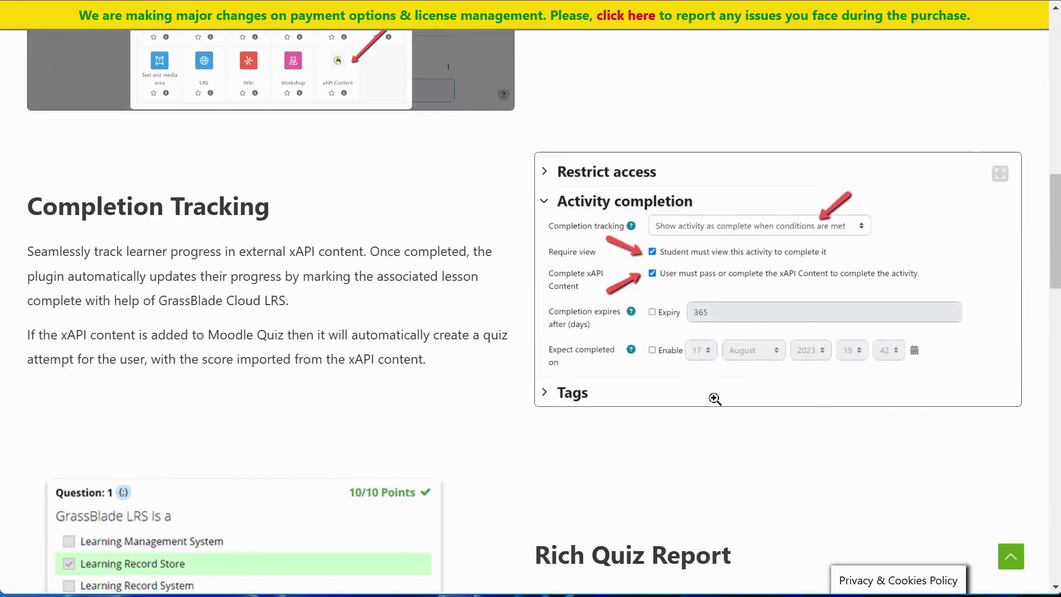
scroll(715, 399, down, 6)
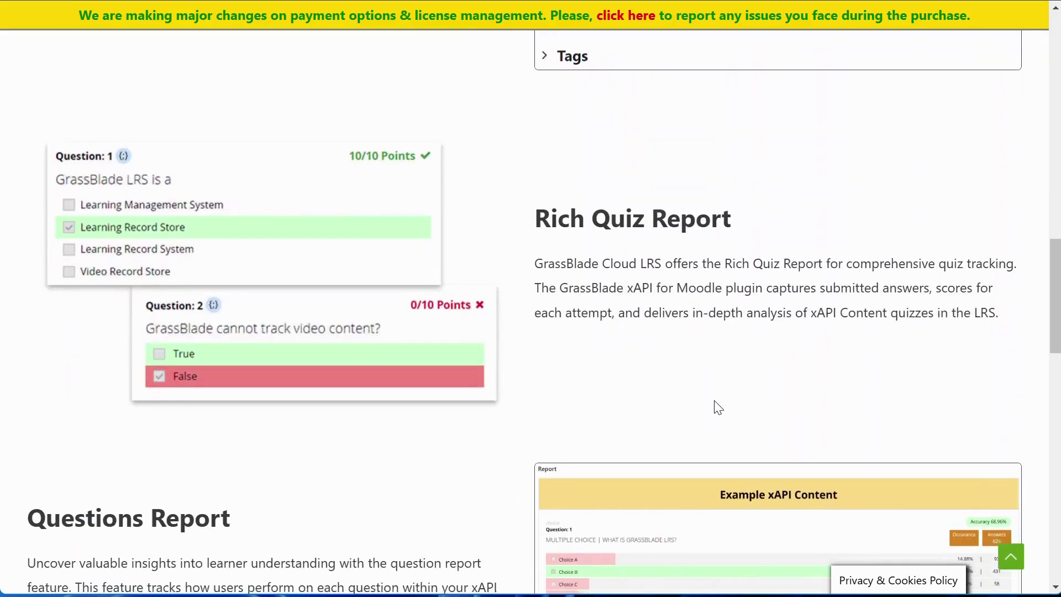
scroll(718, 407, down, 6)
scroll(718, 408, down, 5)
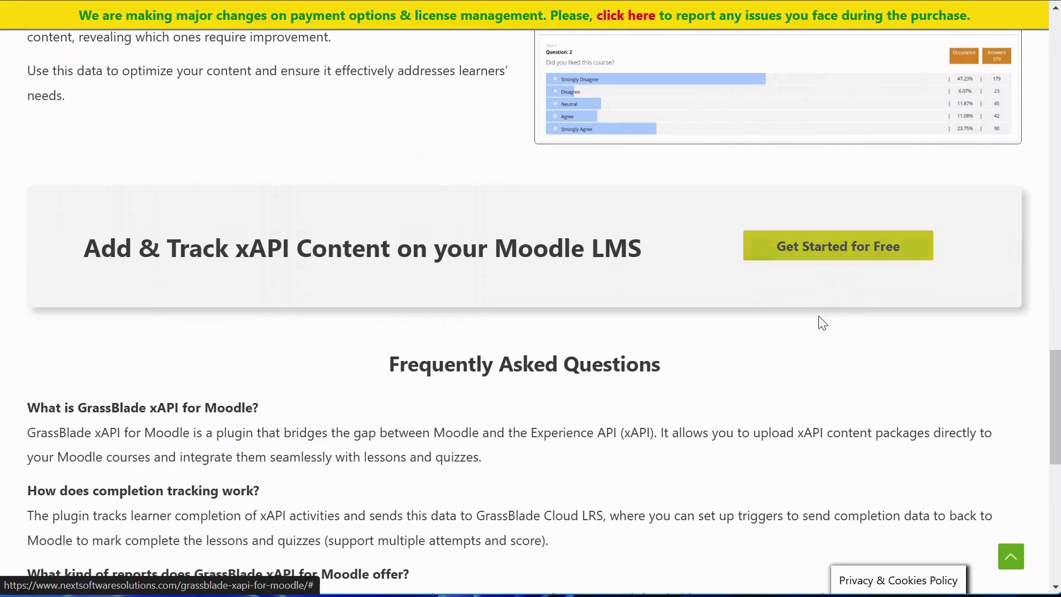
scroll(801, 387, down, 6)
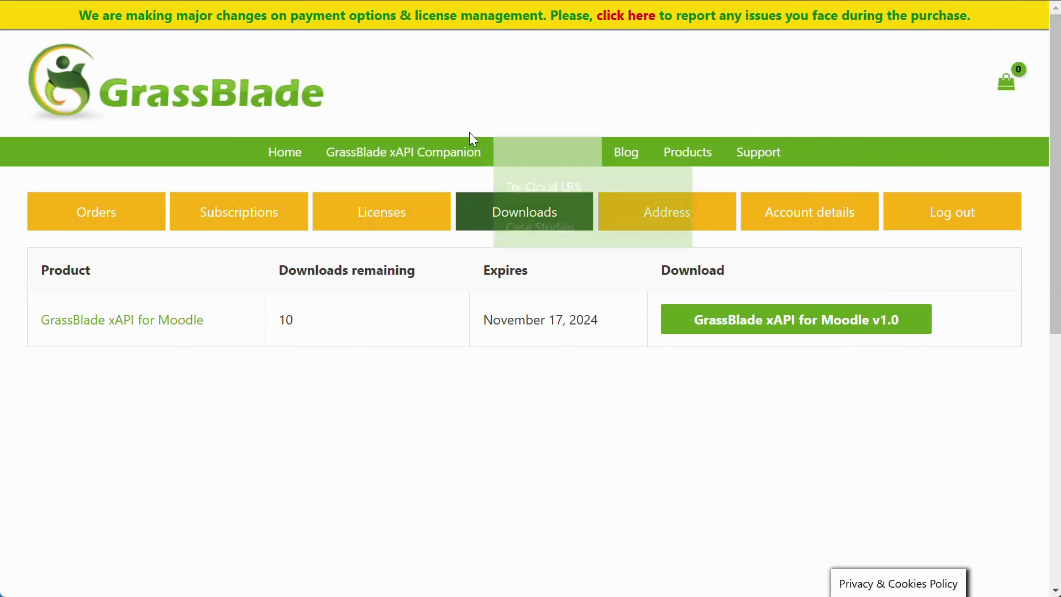
Step: Find the GrassBlade xAPI for Moodle v1.0 download button on the Downloads page
mouse_move(746, 148)
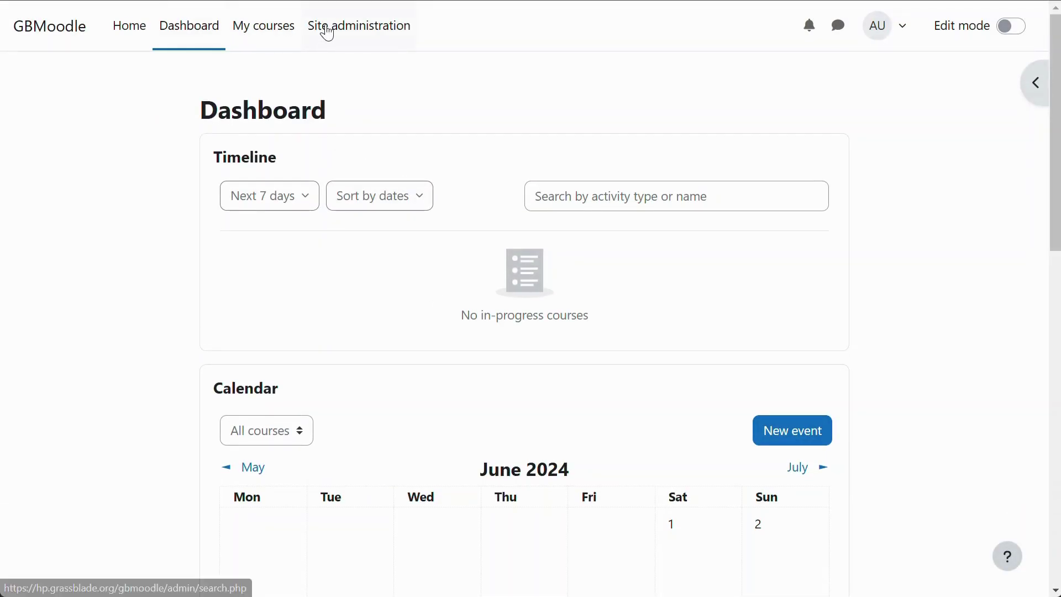
Step: Go to the Moodle plugin installer under Site administration > Plugins
click(328, 33)
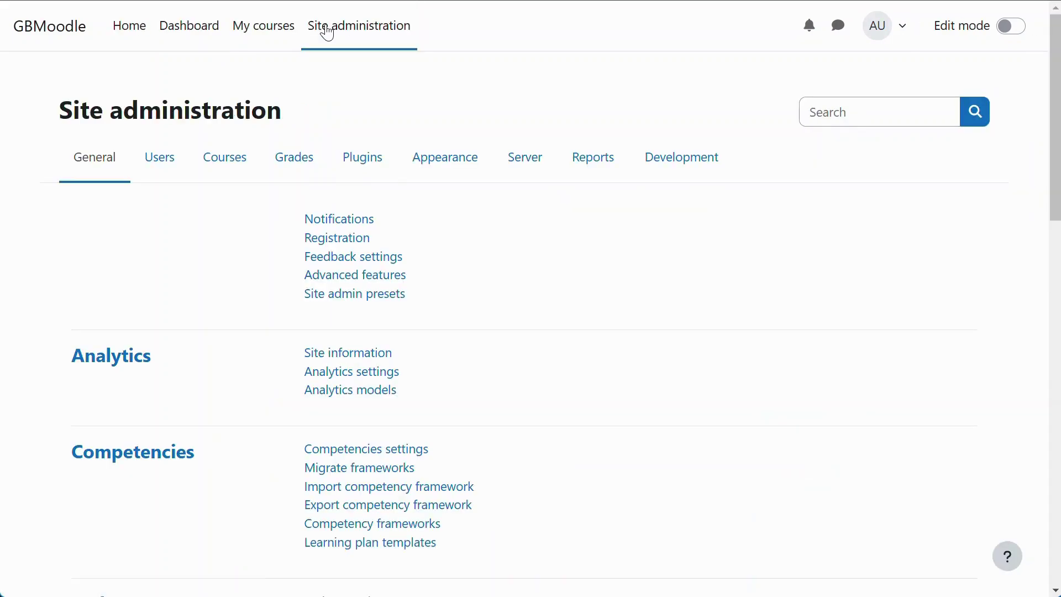
click(348, 161)
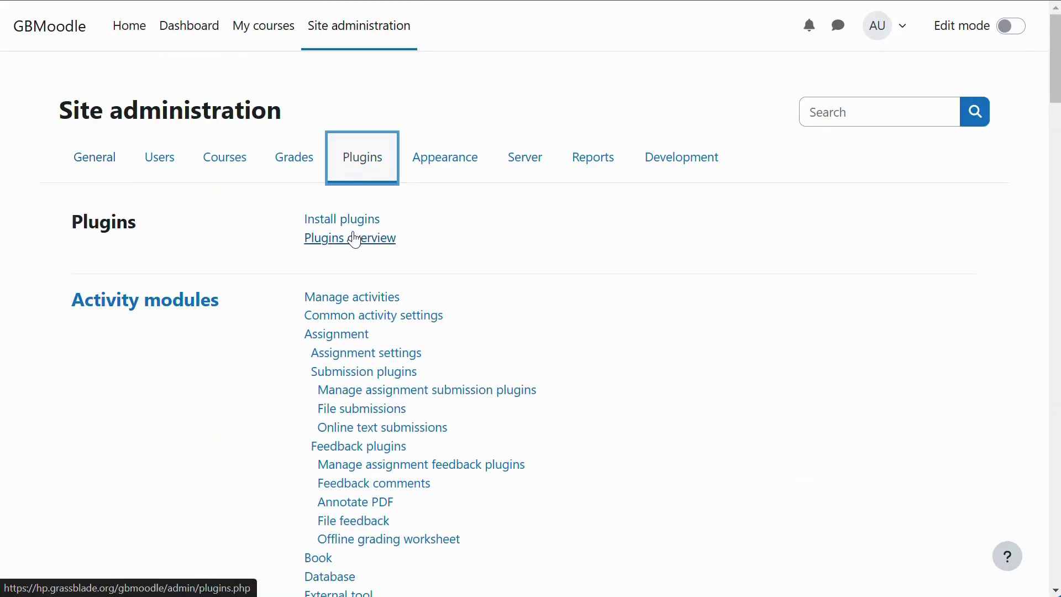
click(361, 225)
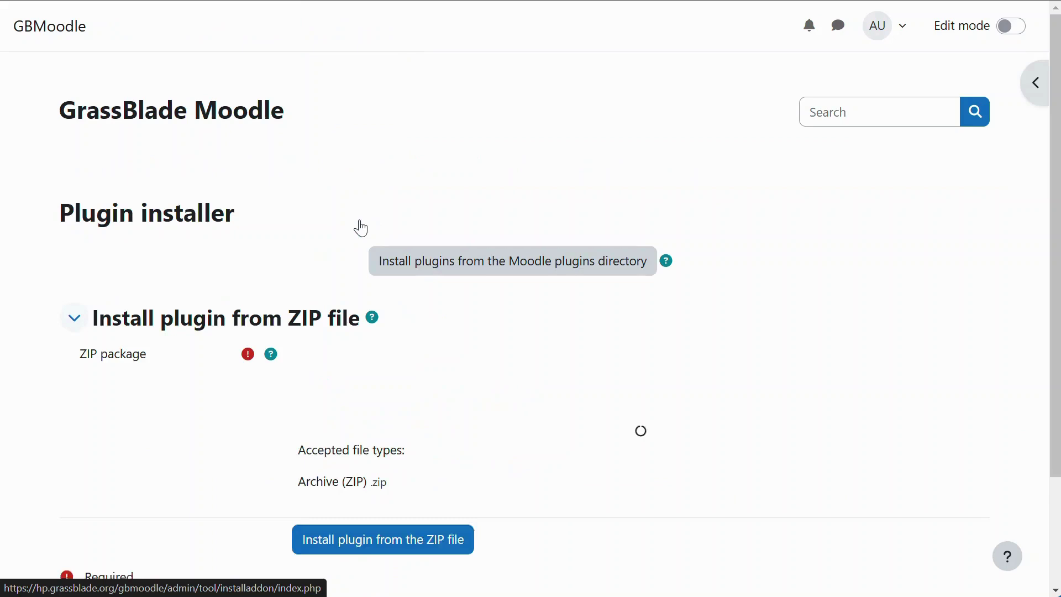
Step: Upload mod_grassblade.zip as the ZIP package and start installing it
click(365, 355)
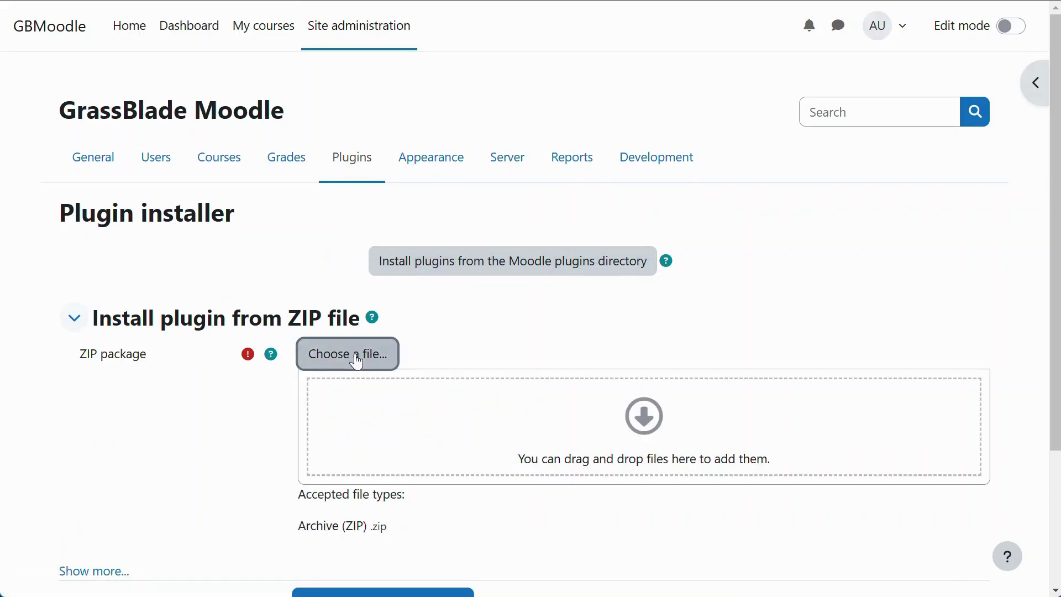
click(412, 248)
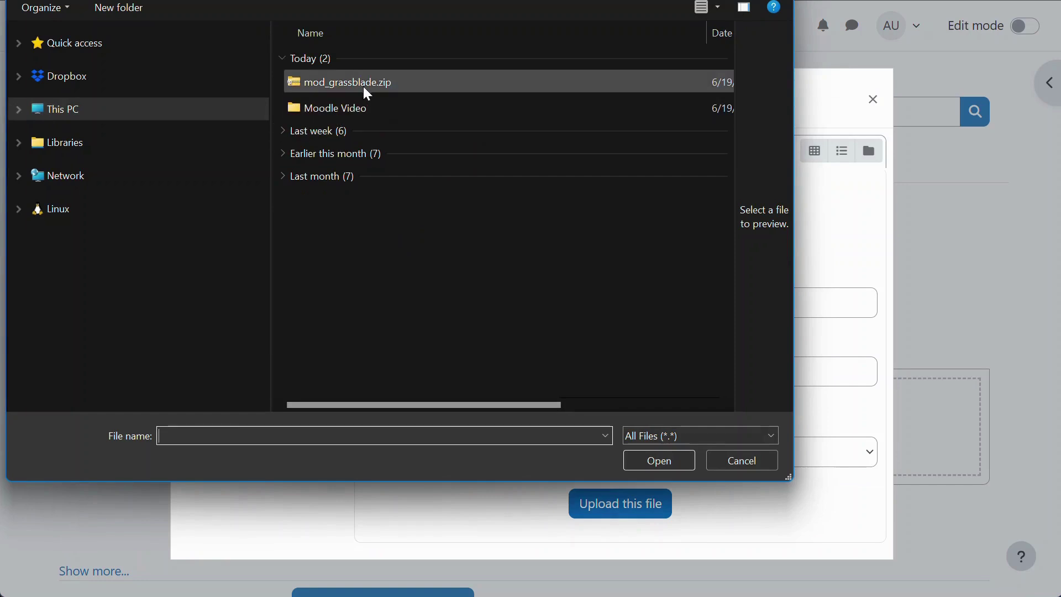
click(365, 87)
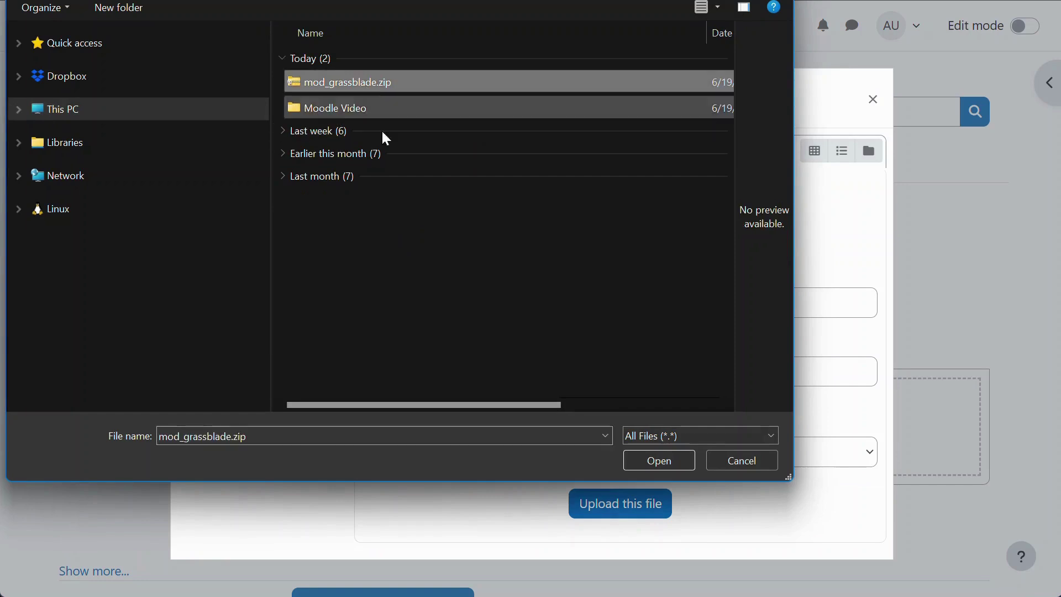
click(644, 460)
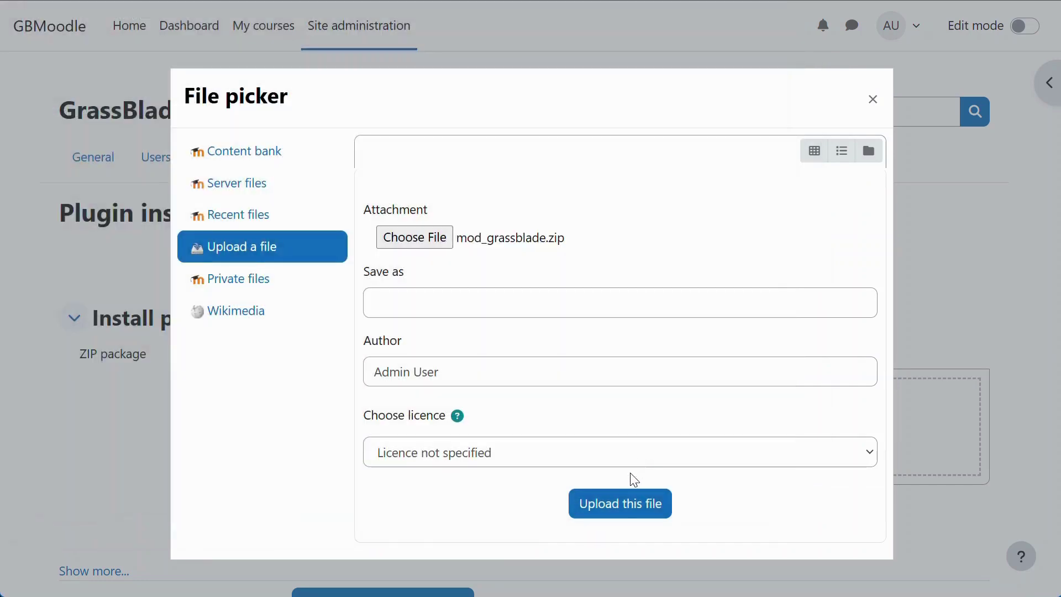
click(628, 505)
scroll(363, 429, down, 3)
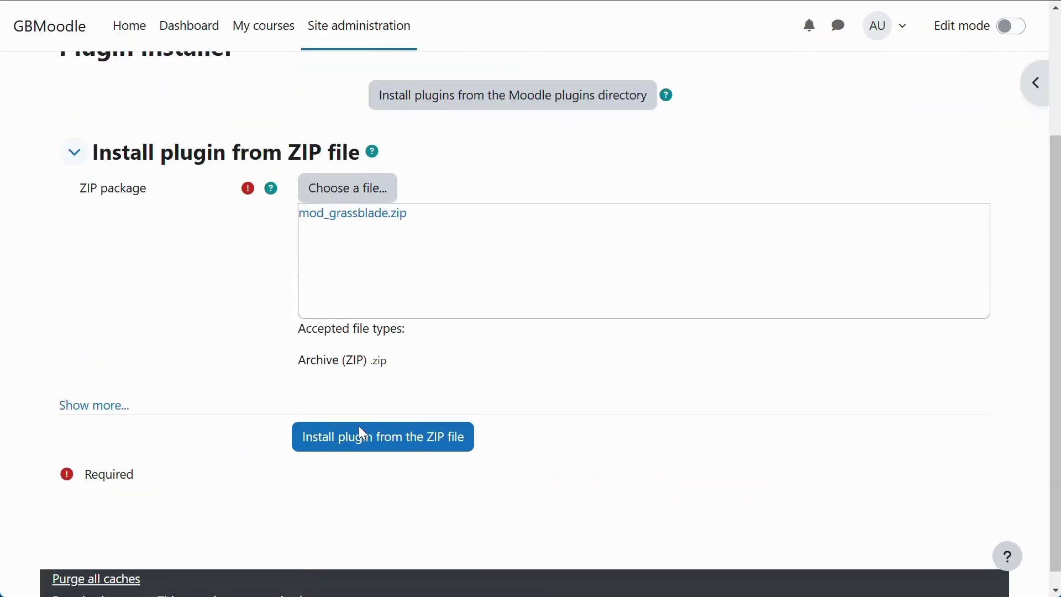
click(367, 440)
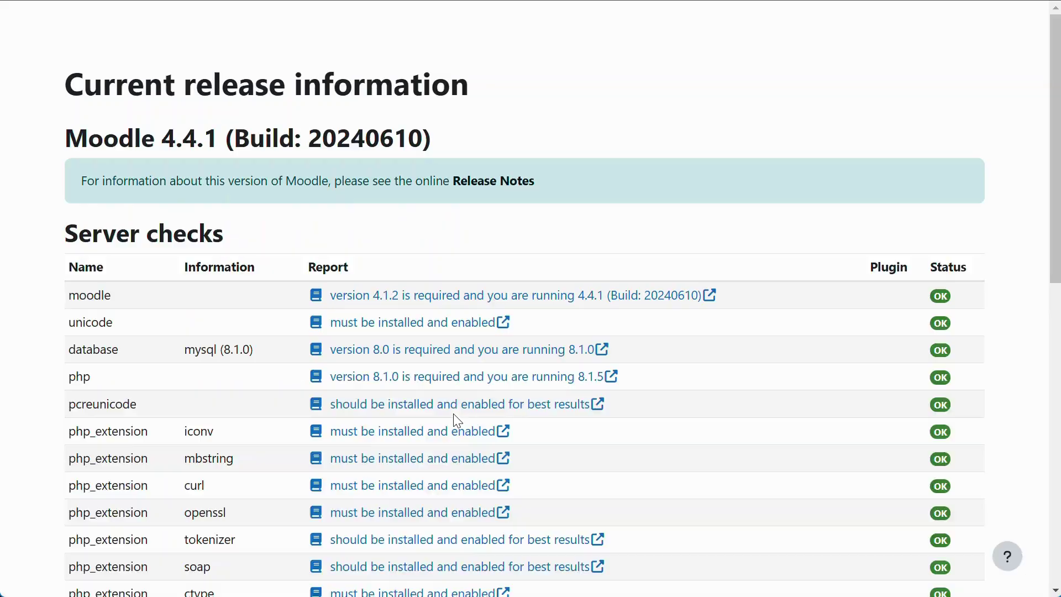
Step: Pass the server checks and run the database upgrade to install GrassBlade xAPI for Moodle
scroll(453, 414, down, 12)
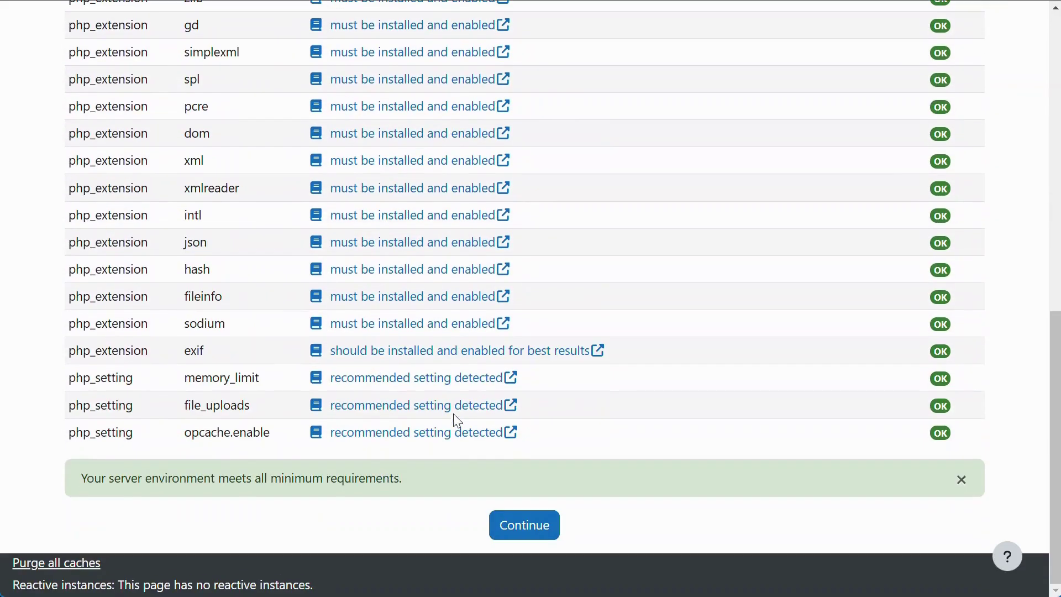
click(512, 527)
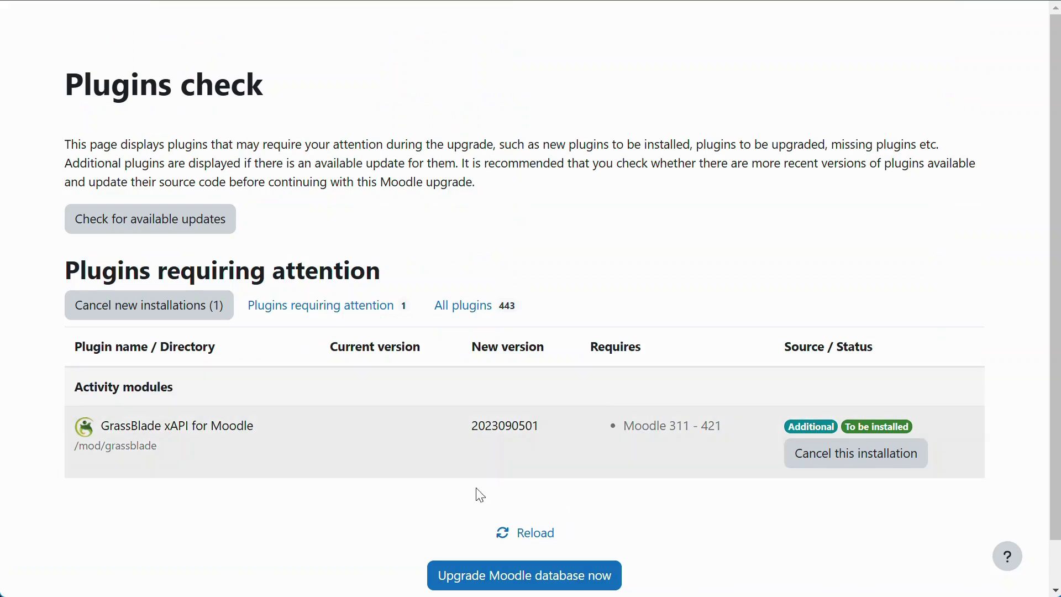
click(522, 581)
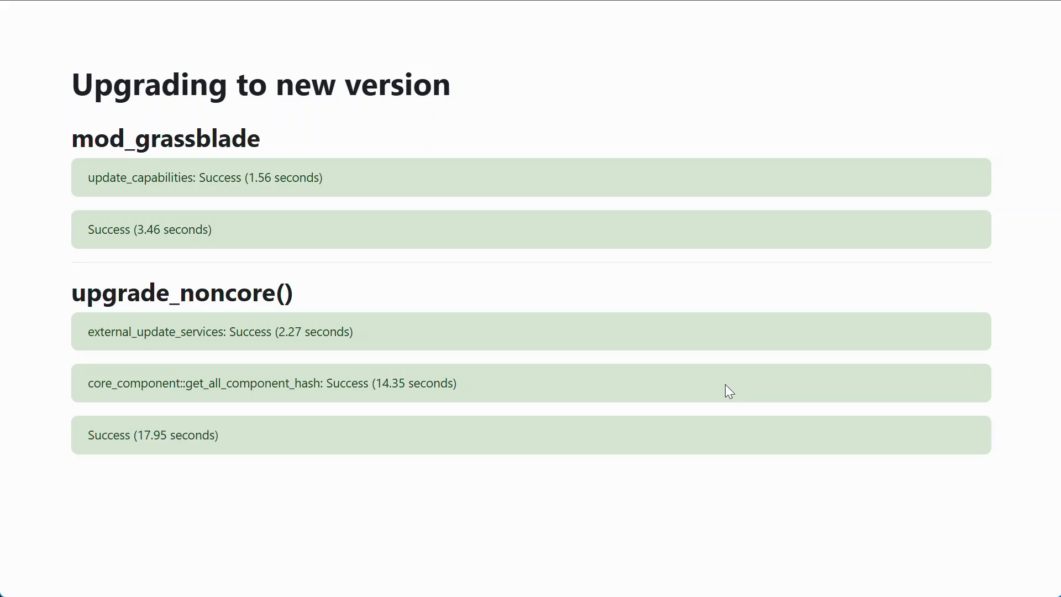
click(530, 482)
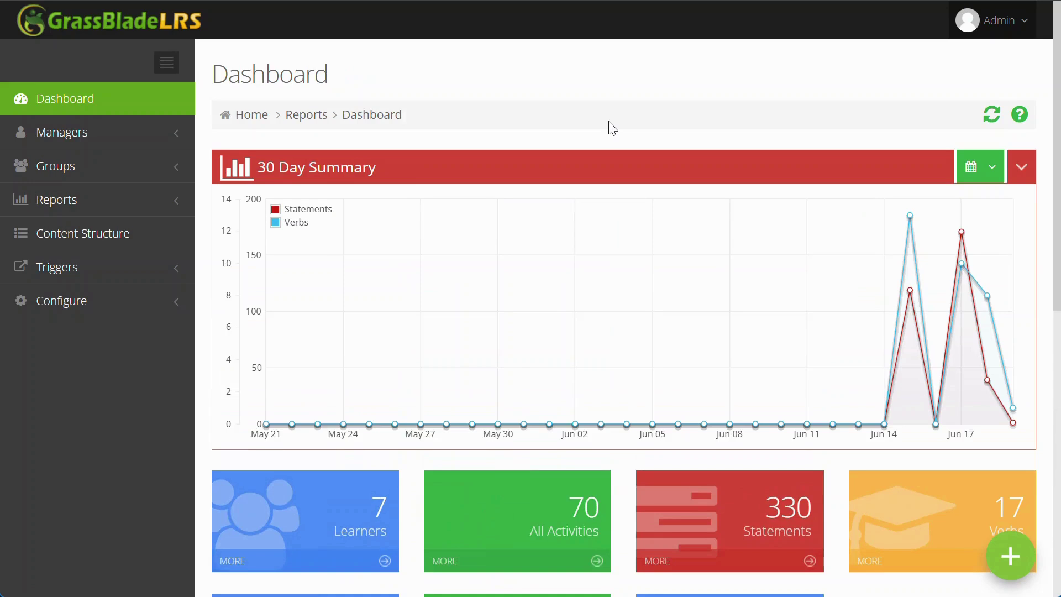
Step: Copy the LRS API User value into Moodle's Basic Login field
scroll(556, 138, down, 3)
scroll(311, 188, up, 3)
click(966, 26)
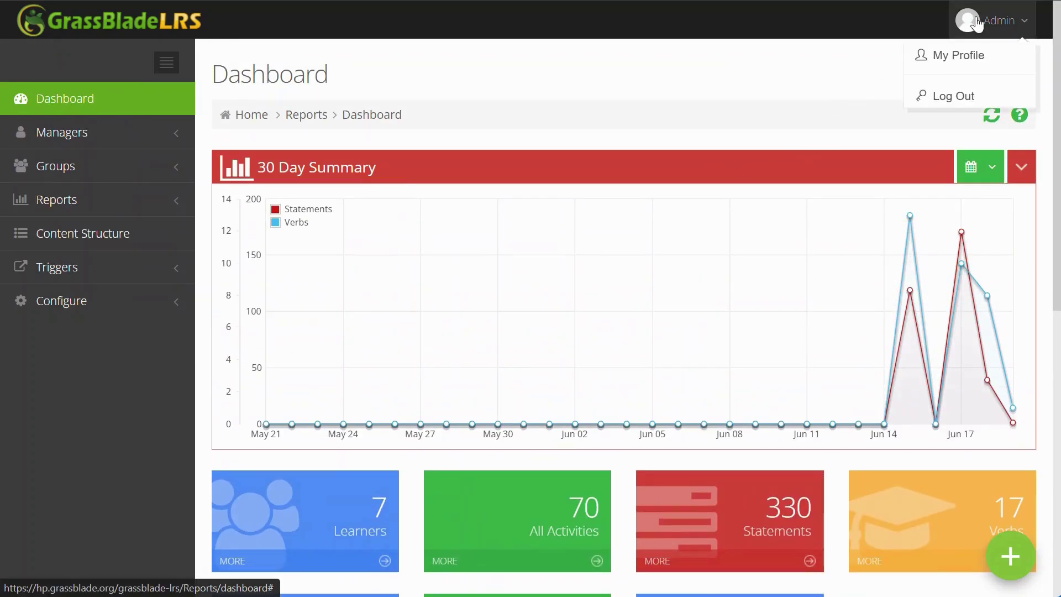
click(972, 63)
scroll(703, 220, down, 5)
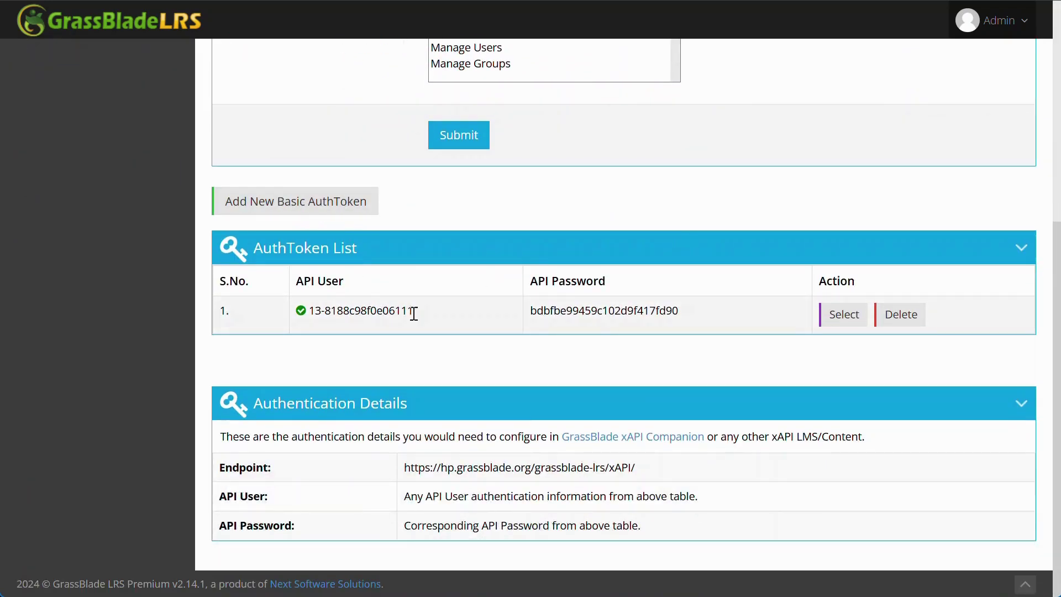
drag(414, 313, 325, 310)
drag(433, 315, 323, 310)
right_click(318, 310)
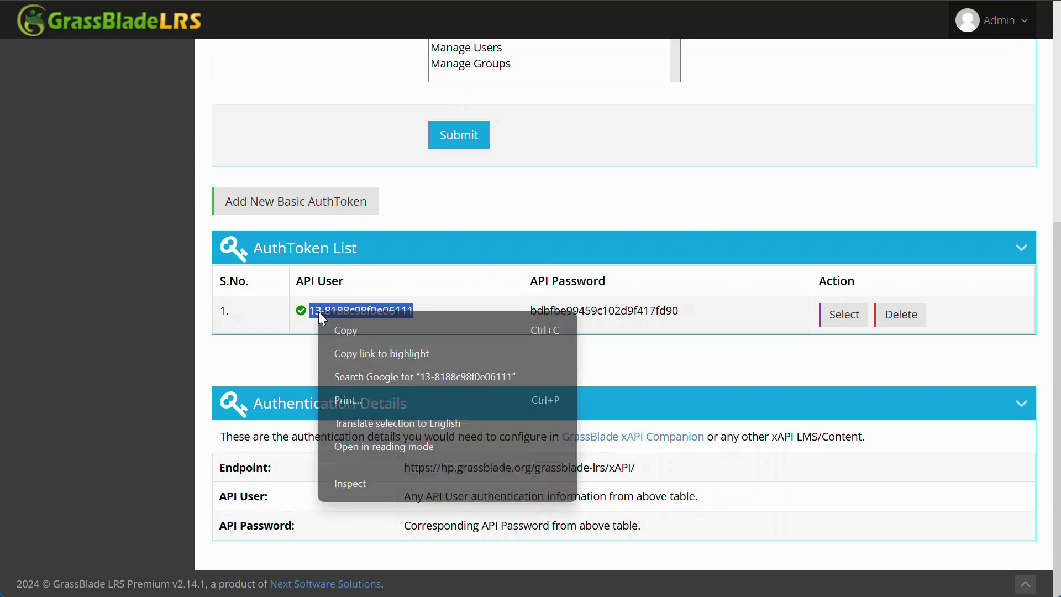
click(341, 326)
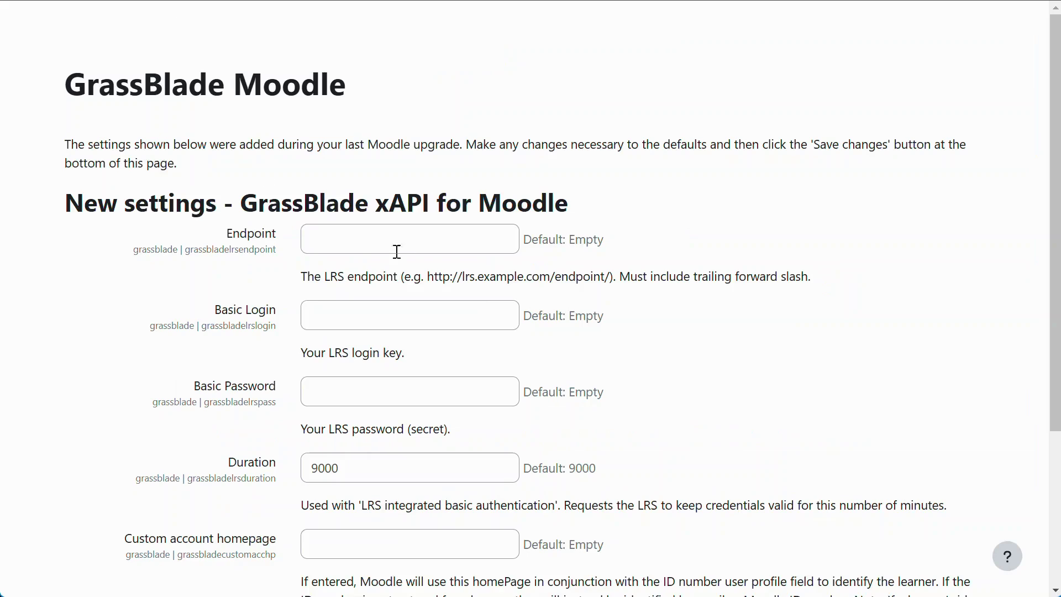
click(415, 313)
right_click(413, 312)
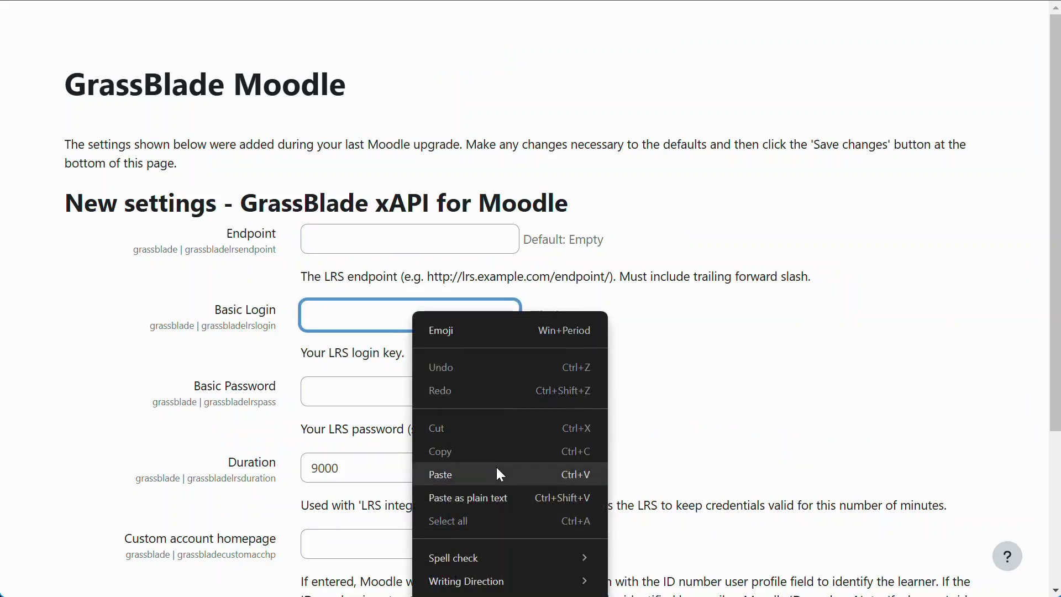
click(496, 467)
Step: Copy the LRS API Password into the Basic Password field
click(368, 10)
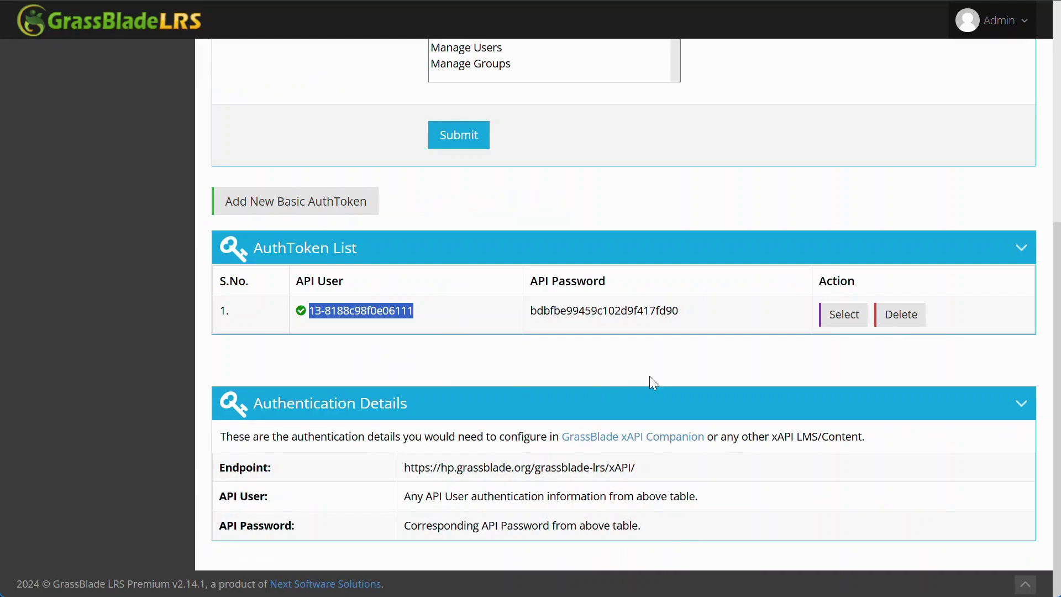
drag(685, 313, 533, 314)
right_click(535, 313)
click(560, 329)
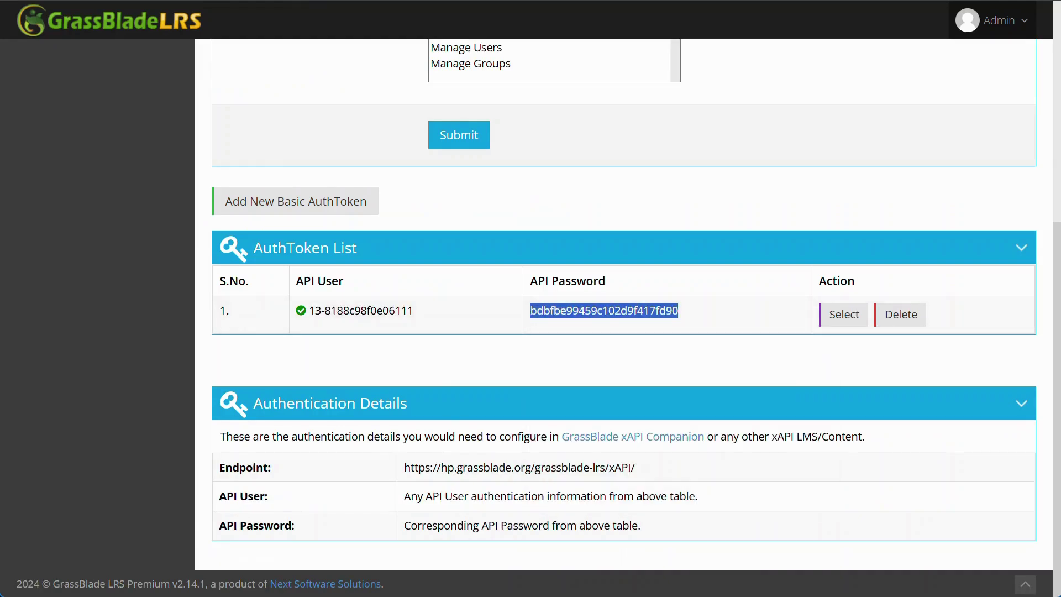
key(alt+Tab)
click(379, 393)
right_click(379, 393)
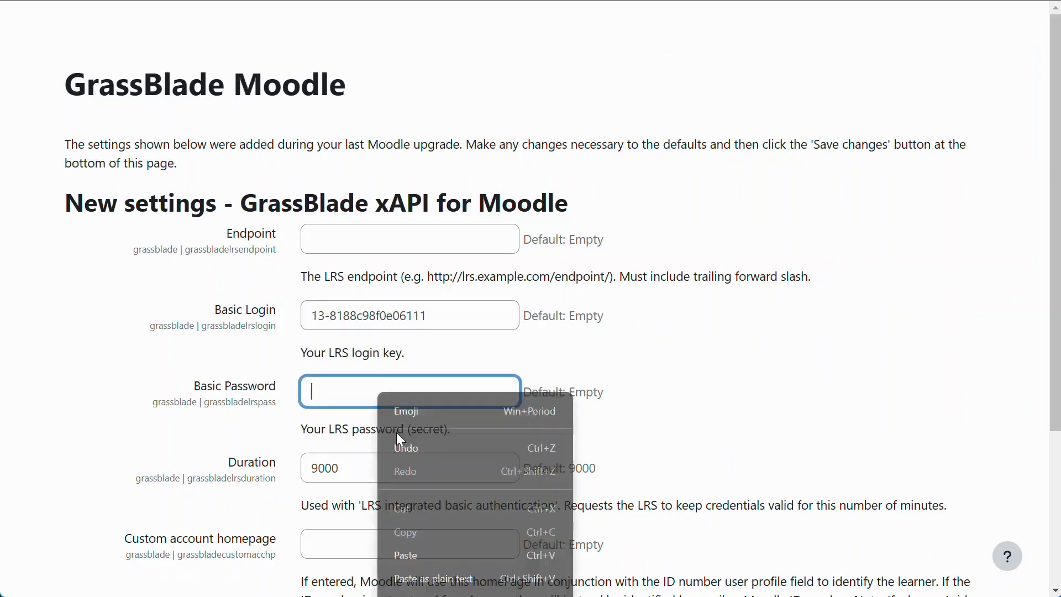
click(433, 551)
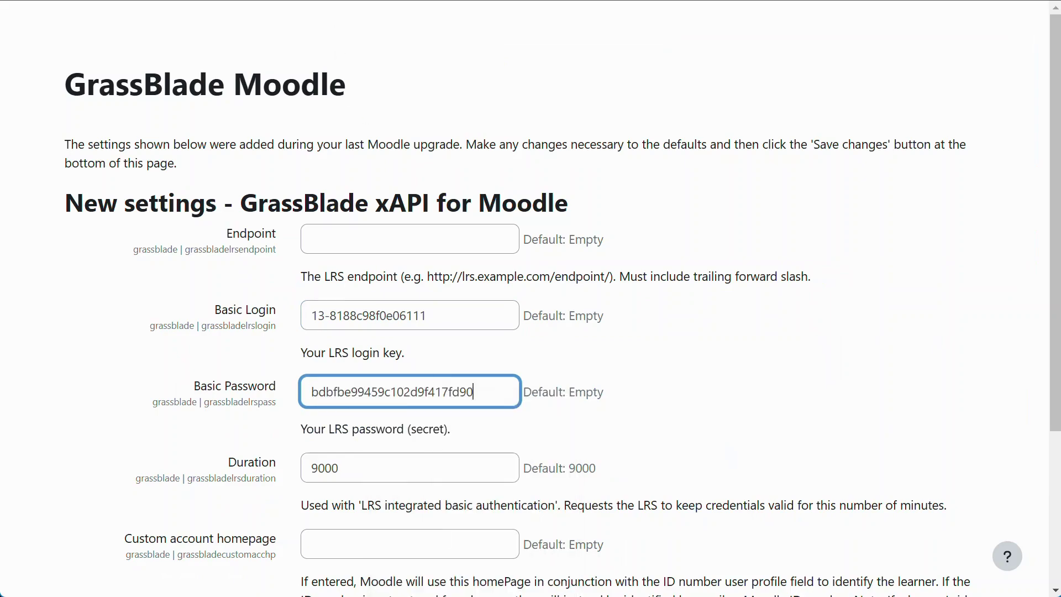
Step: Paste the LRS Endpoint URL into Endpoint and save the GrassBlade xAPI settings
key(alt+Tab)
drag(636, 468, 414, 462)
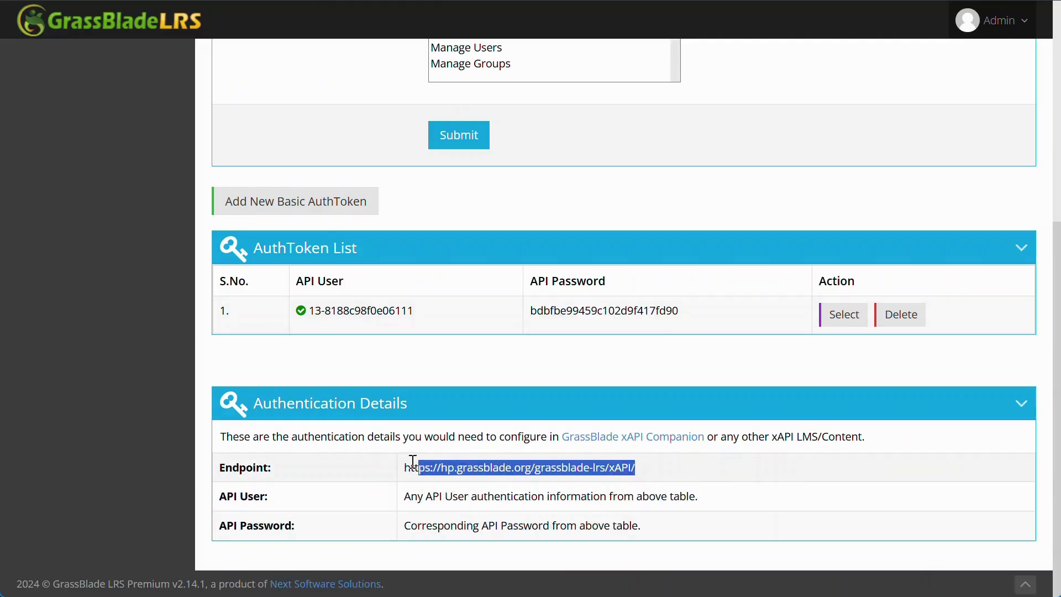
right_click(425, 464)
click(445, 487)
key(alt+Tab)
right_click(455, 250)
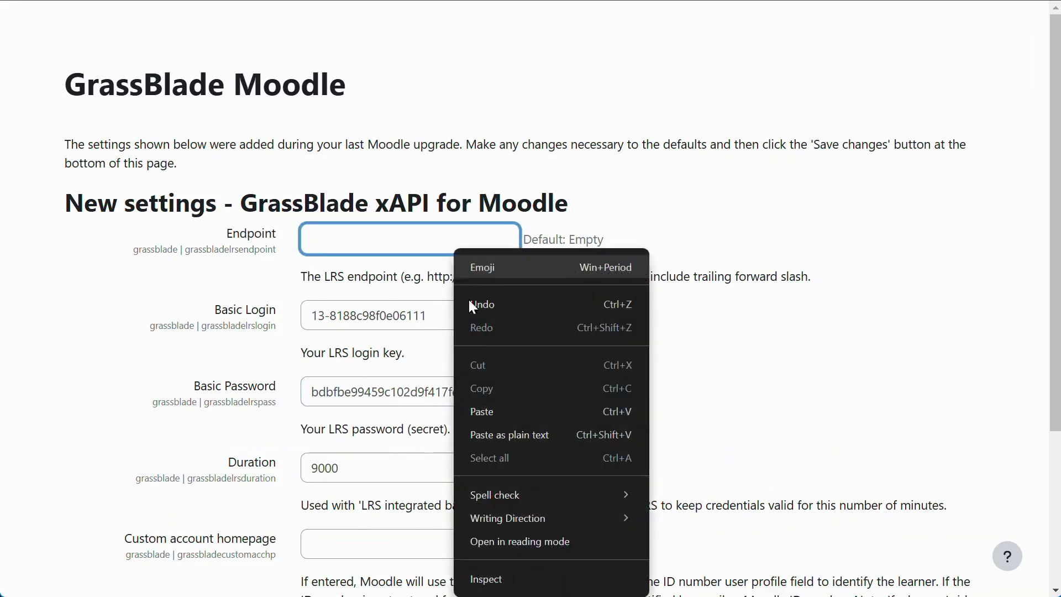
click(500, 407)
scroll(655, 316, down, 3)
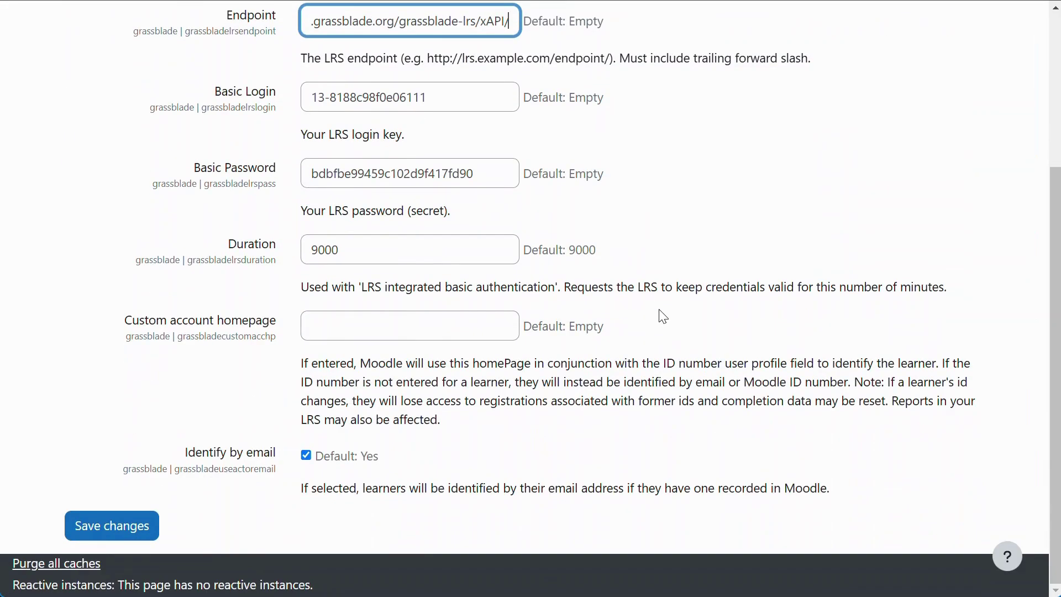
click(131, 531)
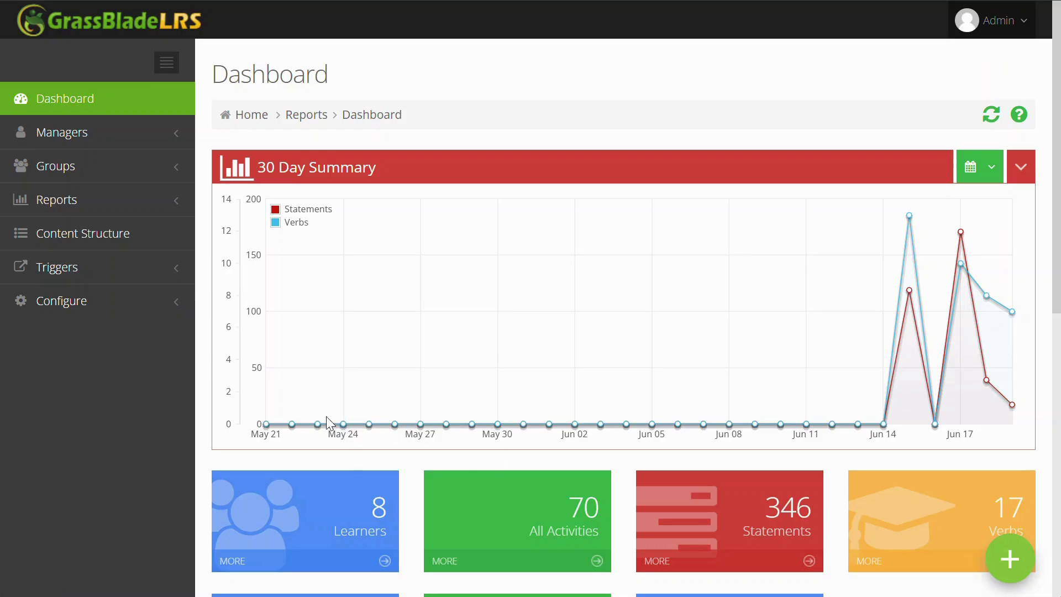
Step: Start a new LRS trigger named 'Moodle Completed'
click(166, 278)
scroll(165, 288, down, 1)
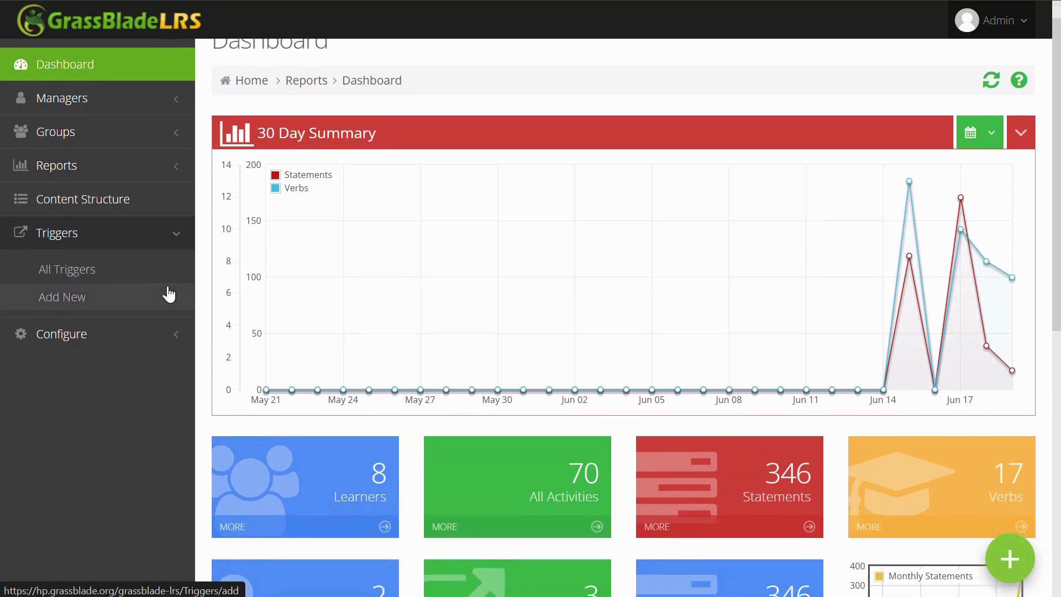
click(88, 266)
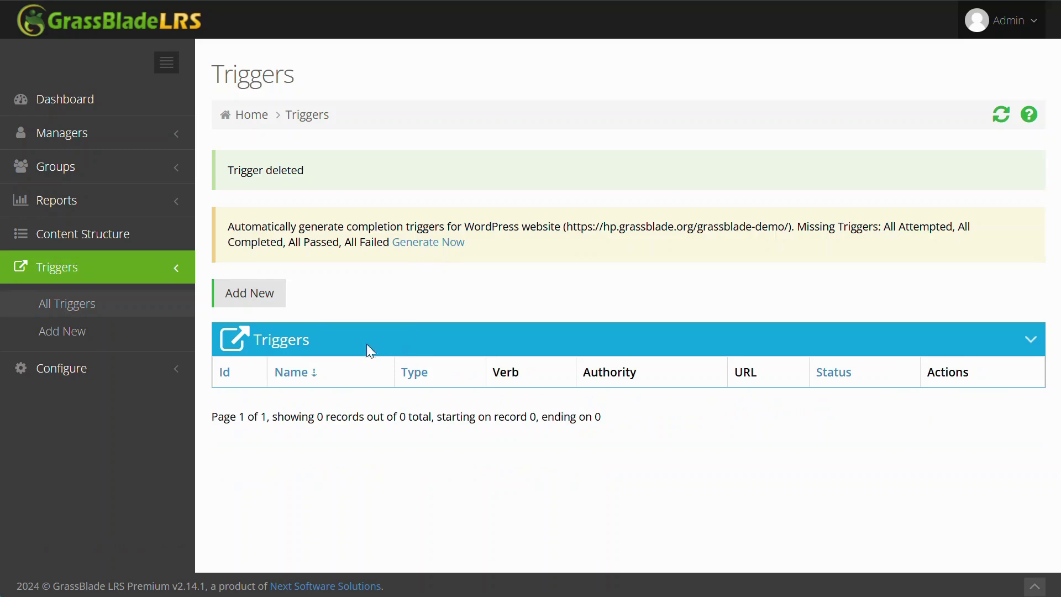
click(258, 303)
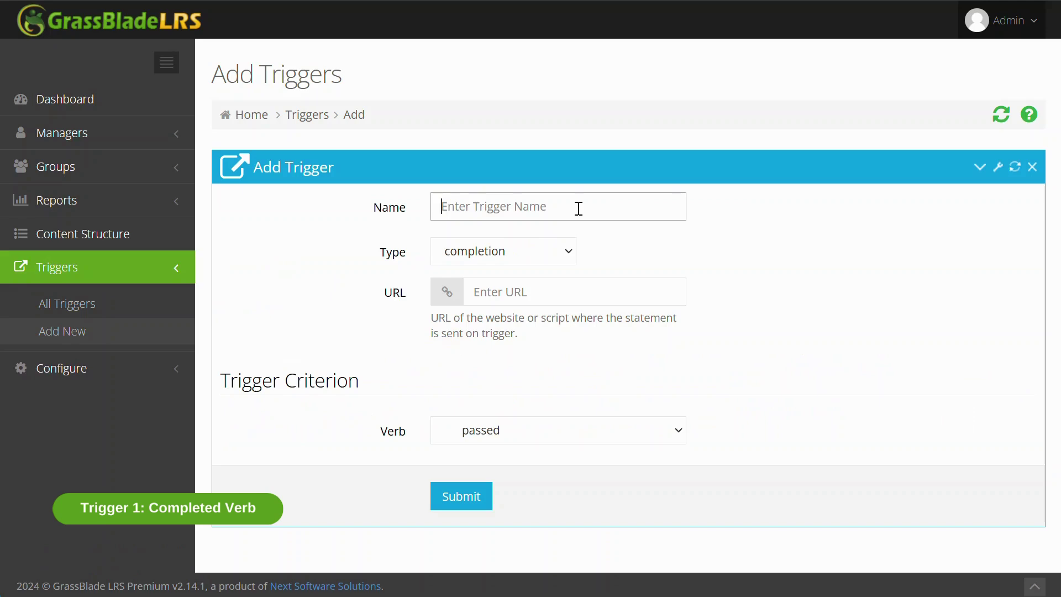
text(Moodle Cm)
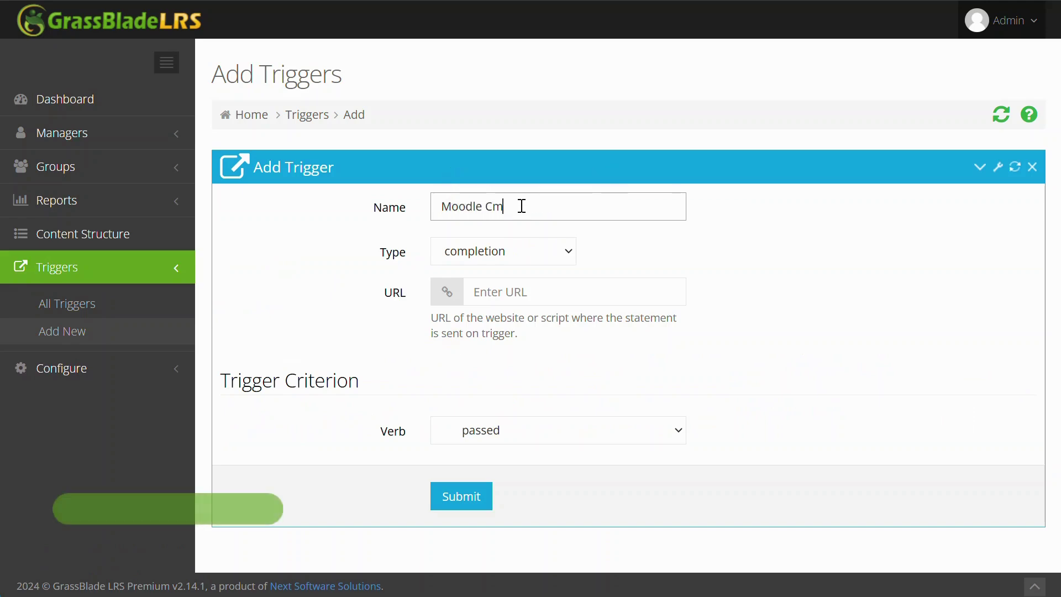
key(BackSpace)
text(ompleted)
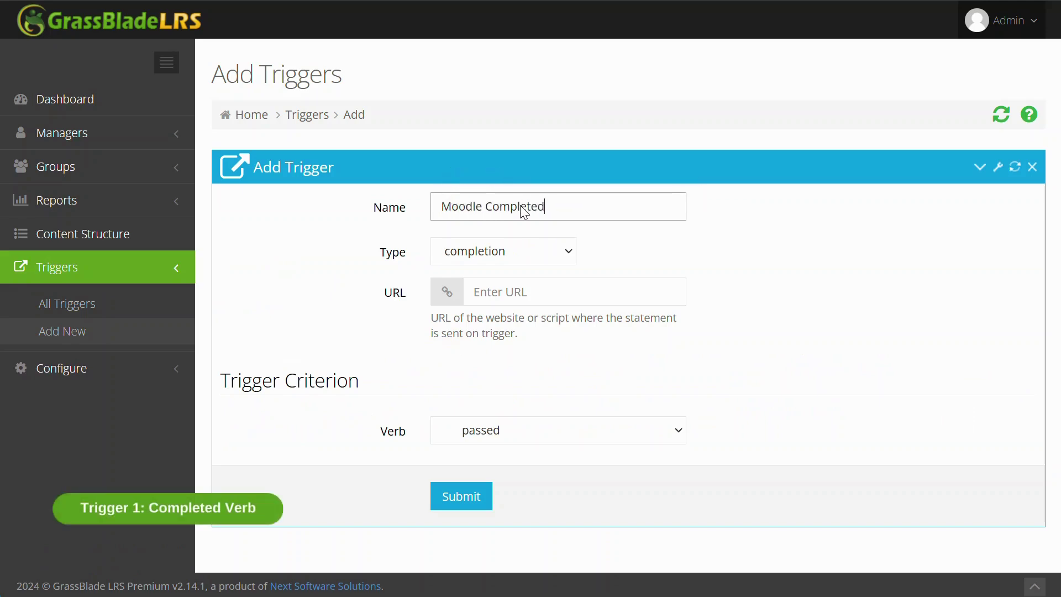
Step: Give the trigger the Moodle trigger URL and verb completed, then submit it
click(517, 292)
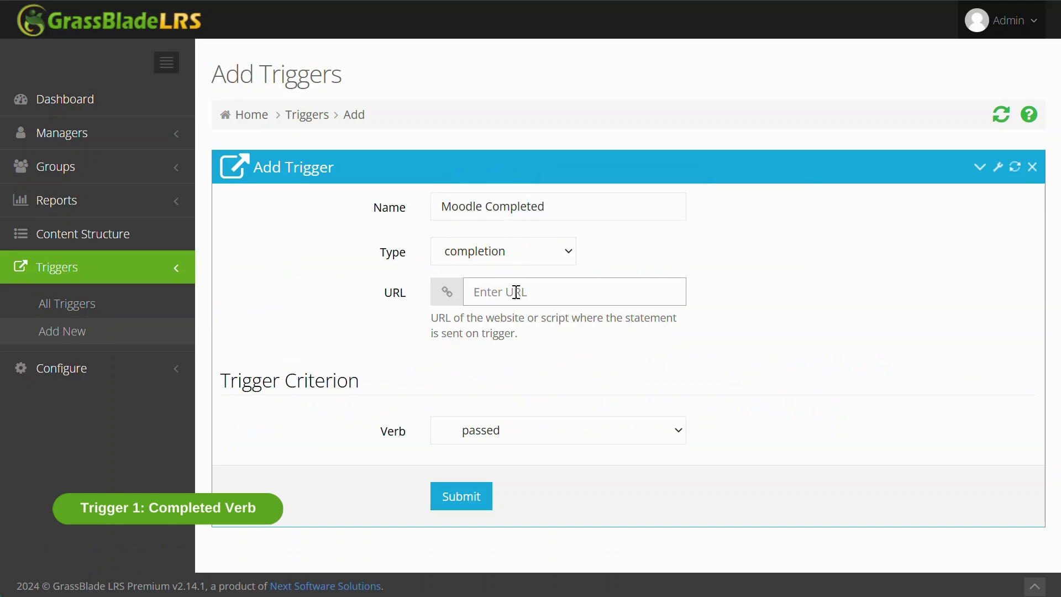
key(ctrl+v)
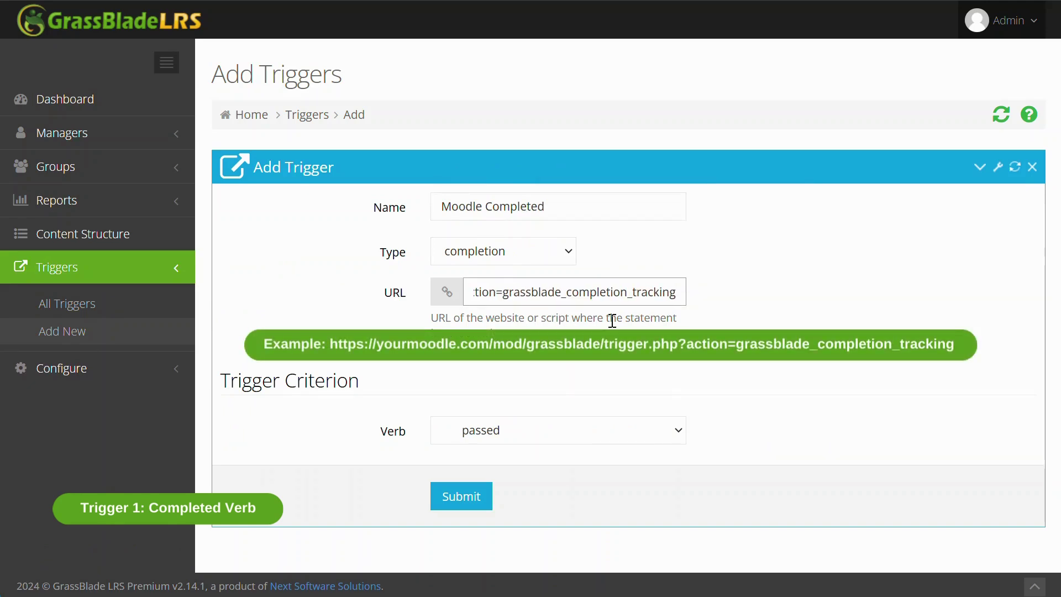
key(ctrl+a)
key(Home)
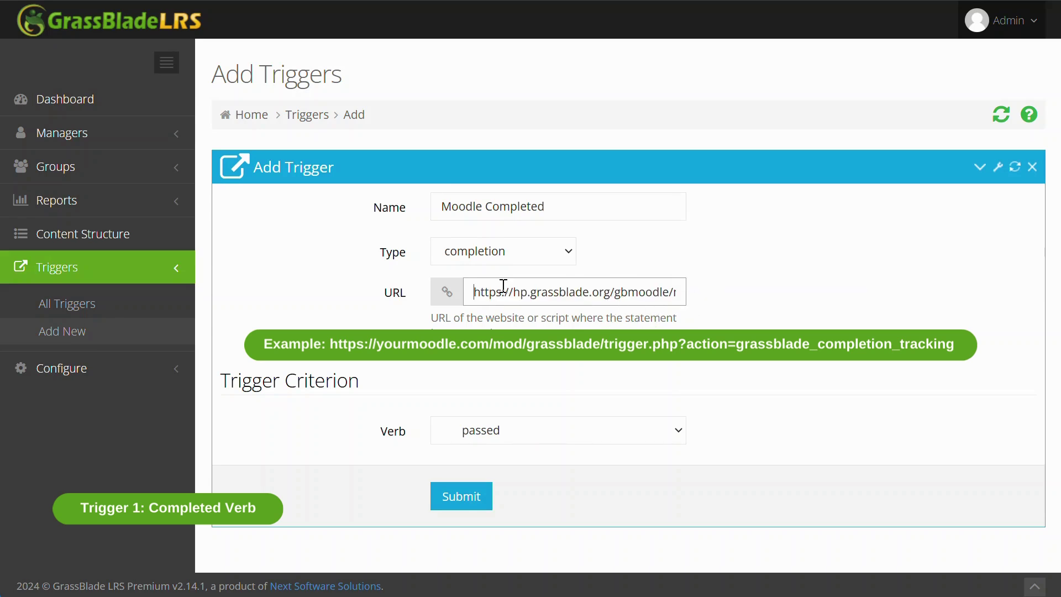
click(587, 330)
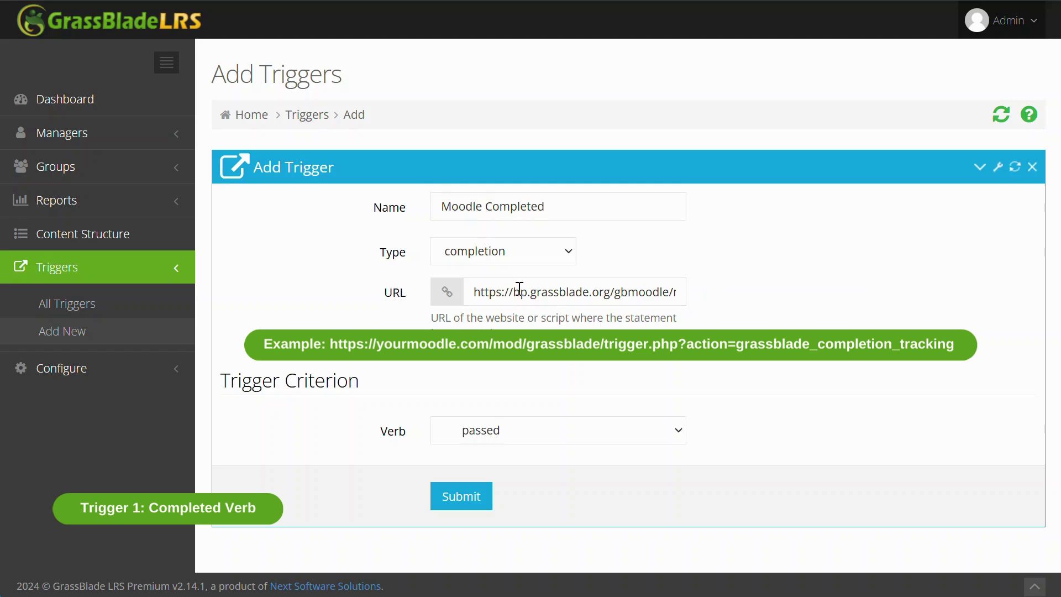
drag(477, 292, 430, 297)
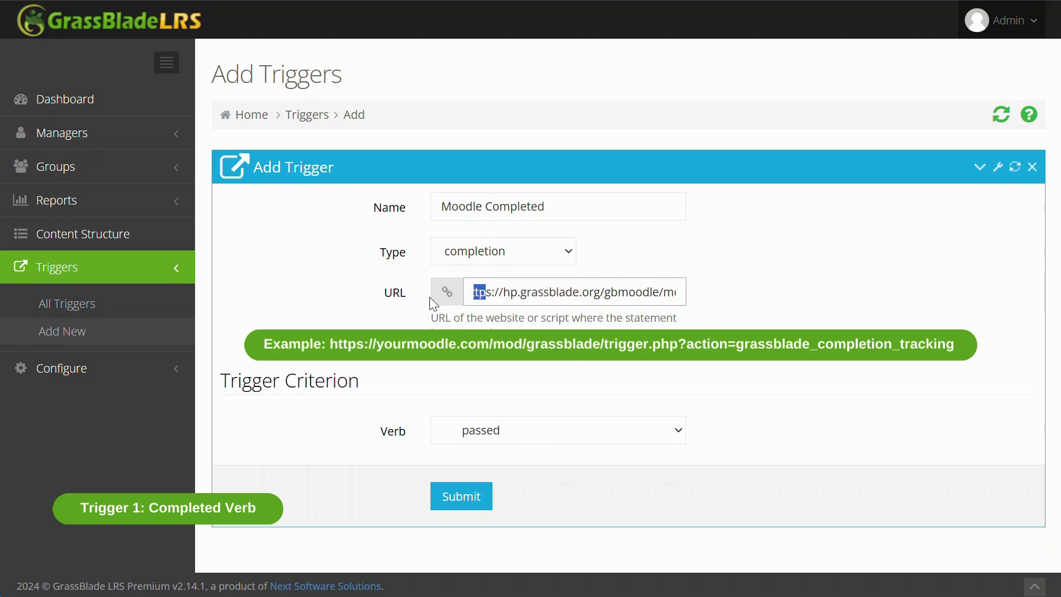
click(519, 439)
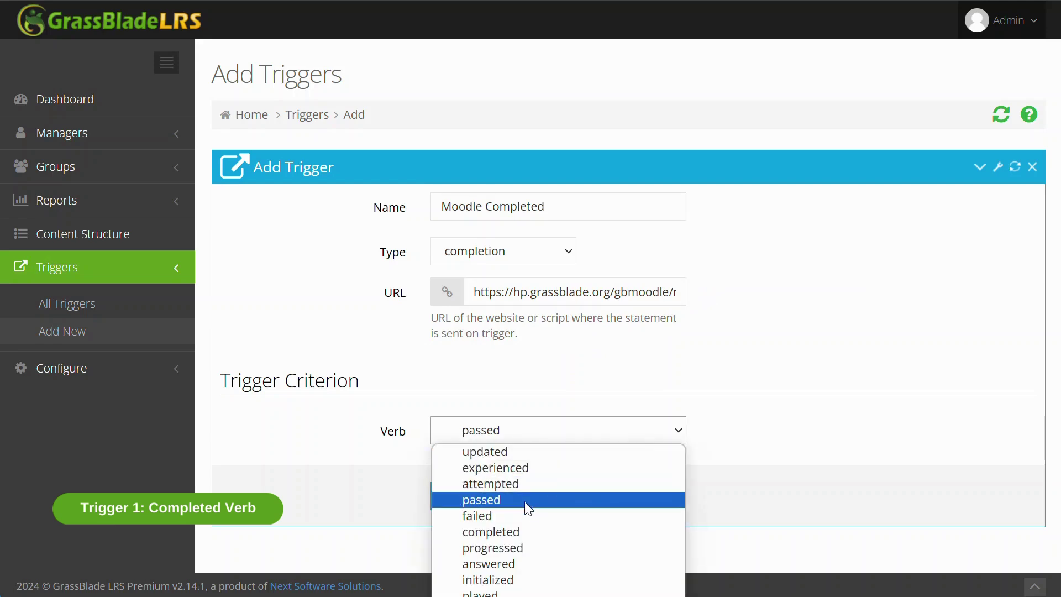
click(523, 531)
click(480, 501)
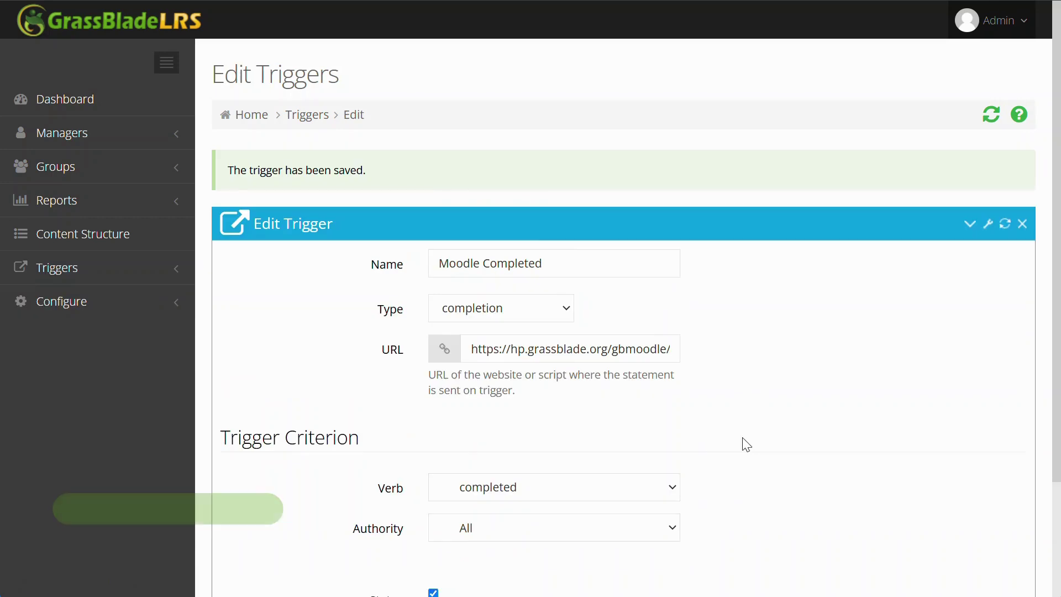
Step: Add a 'Moodle Failed' trigger with the Moodle trigger URL and verb failed
click(311, 117)
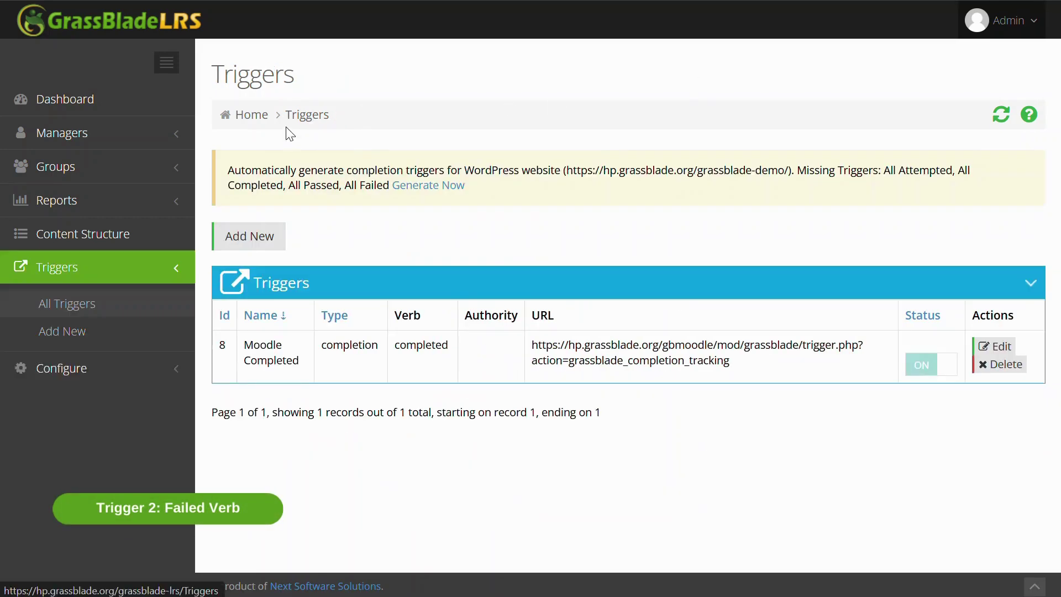
click(258, 236)
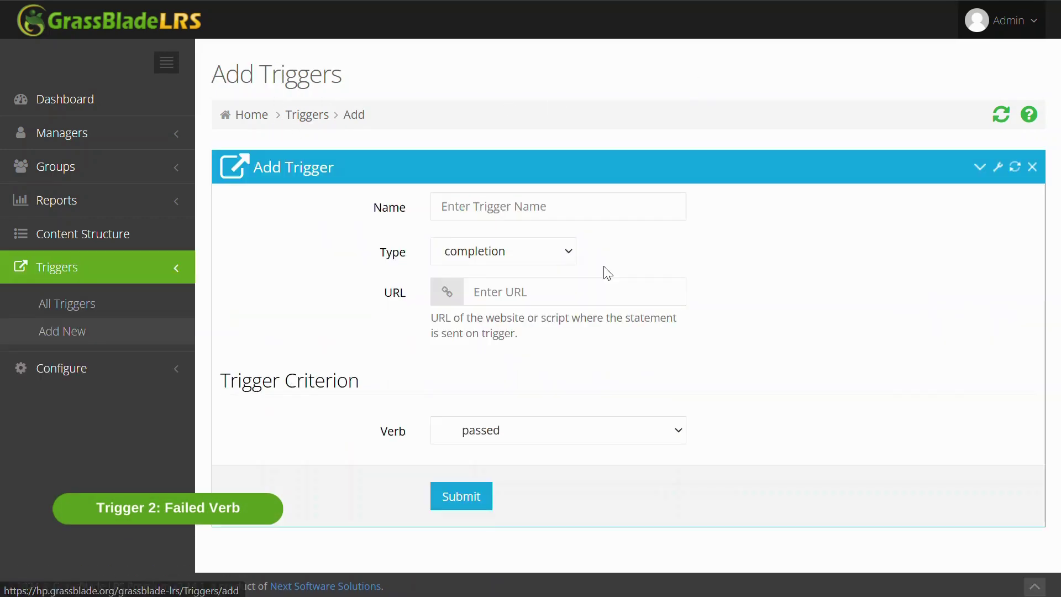
click(513, 211)
text(Mood)
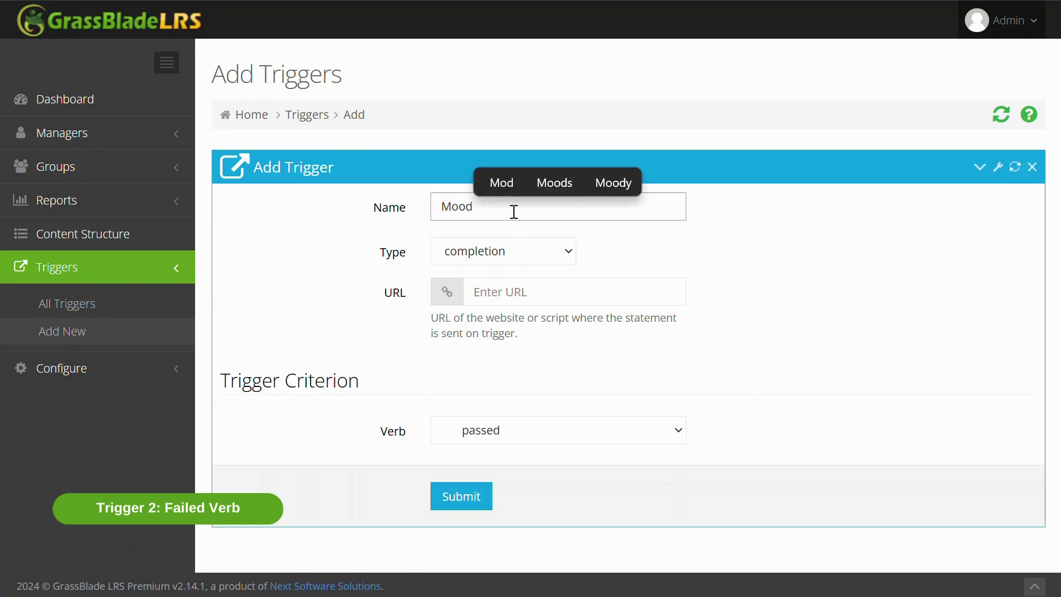
text(le Failed)
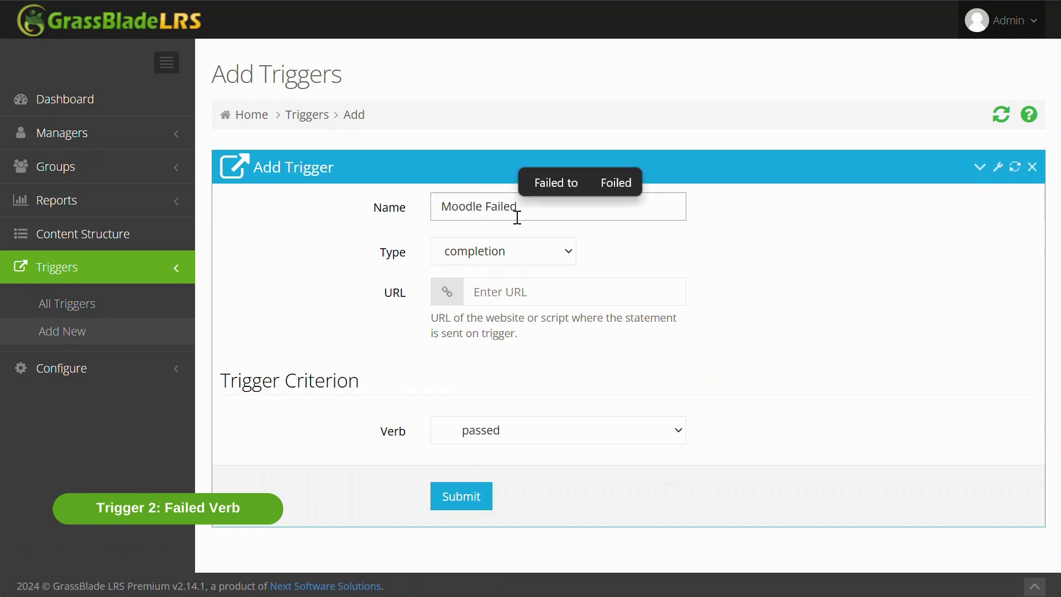
click(529, 293)
key(ctrl+v)
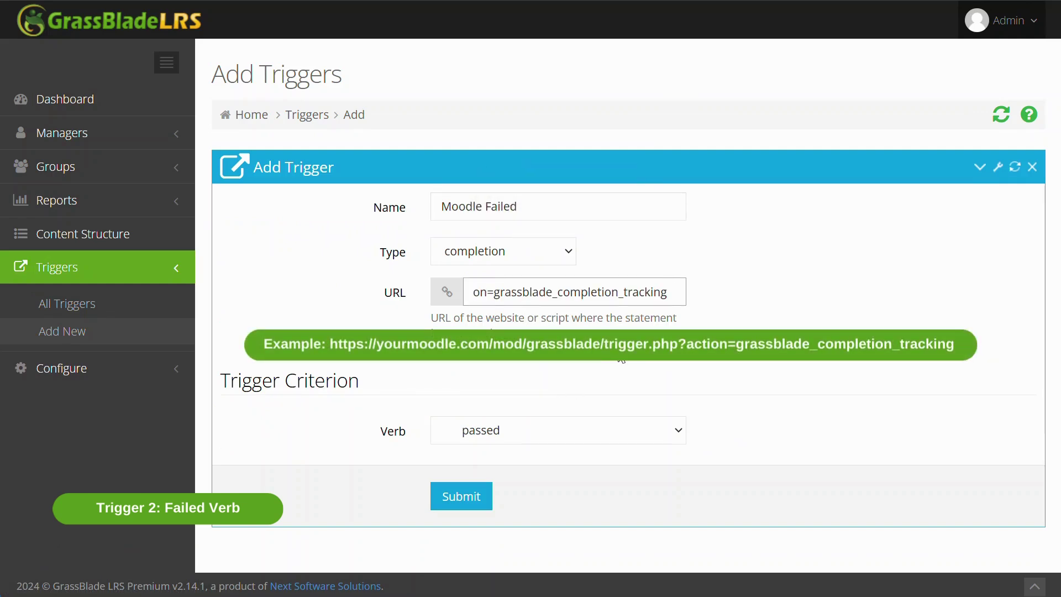
key(ctrl+a)
key(BackSpace)
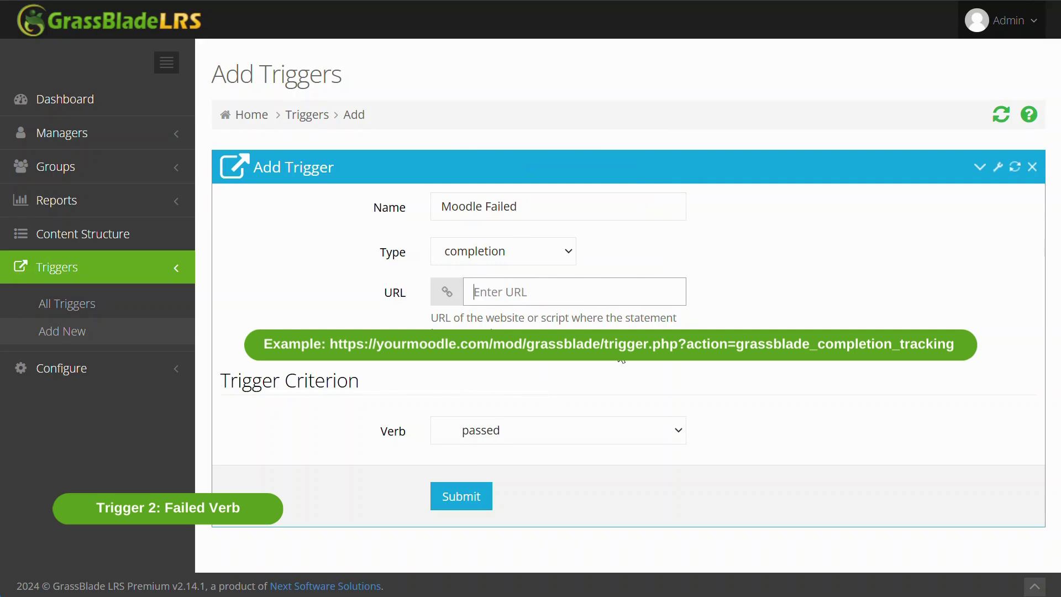
key(ctrl+v)
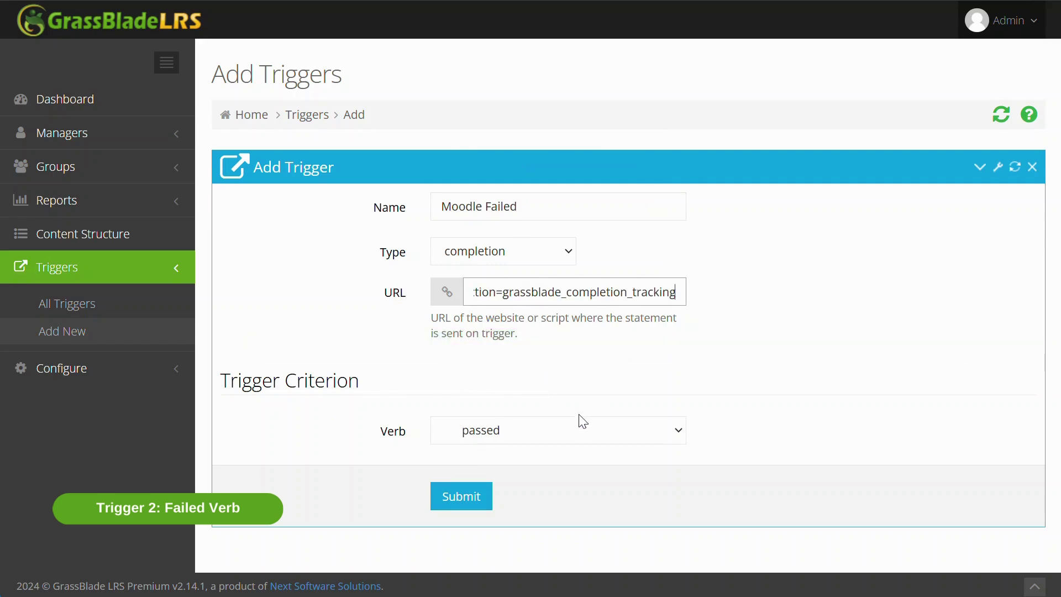
click(583, 422)
click(532, 513)
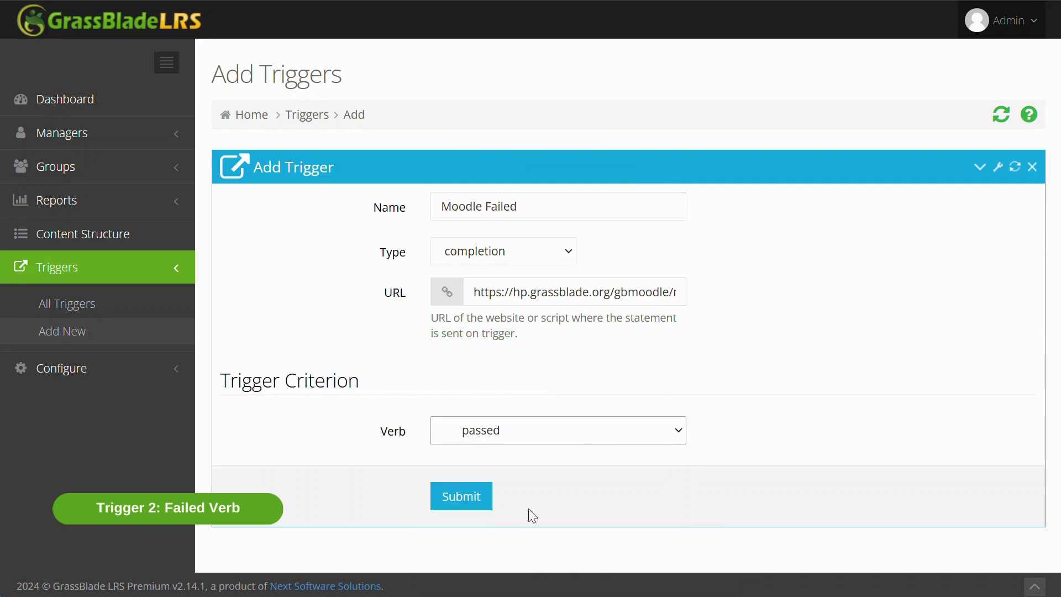
click(471, 496)
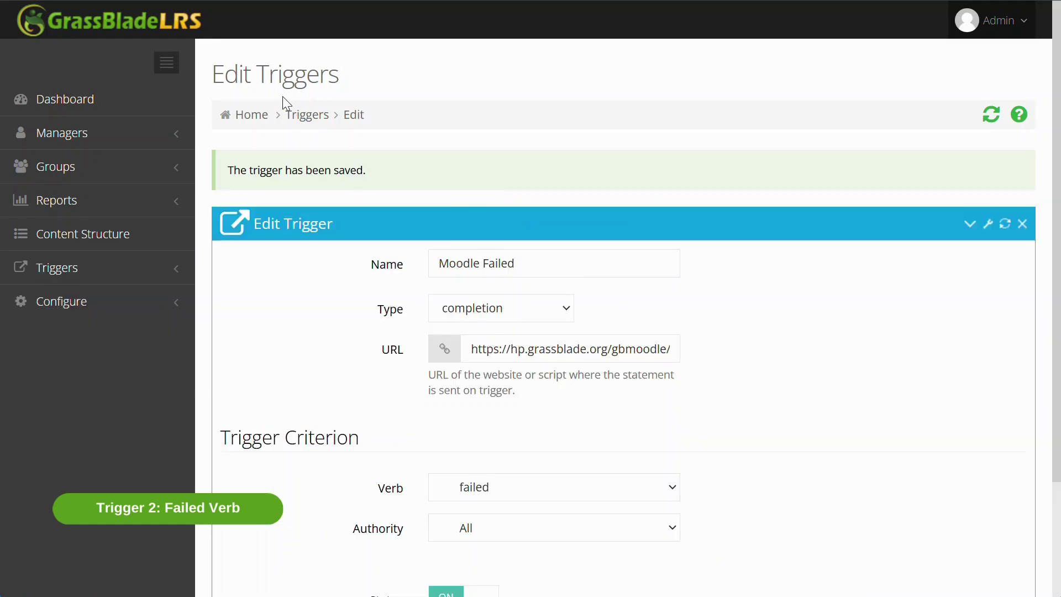
Step: Fill in a 'Moodle Passed' trigger with the Moodle trigger URL and verb passed
click(309, 116)
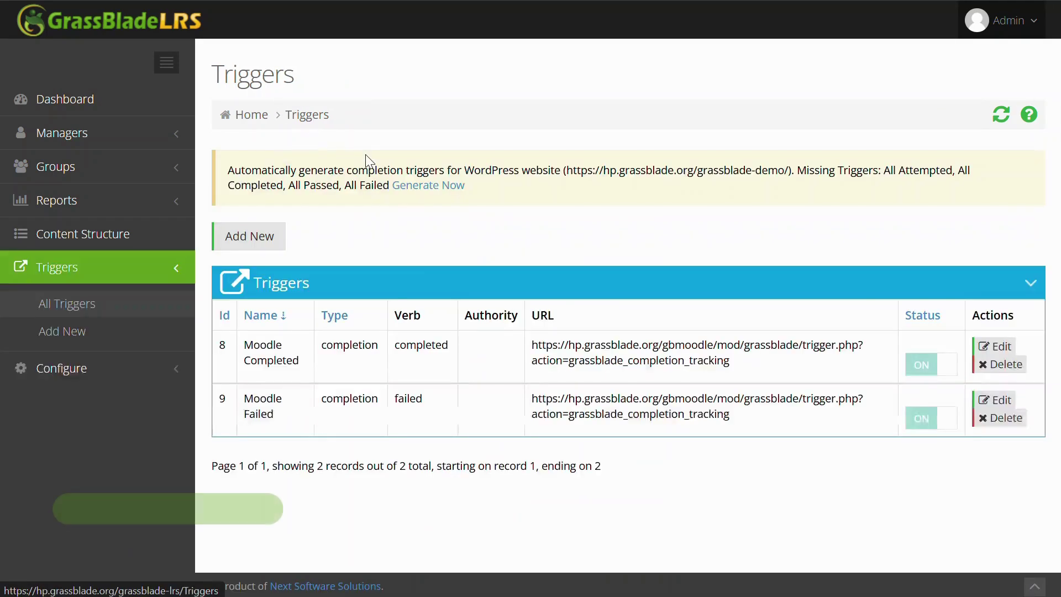
click(243, 237)
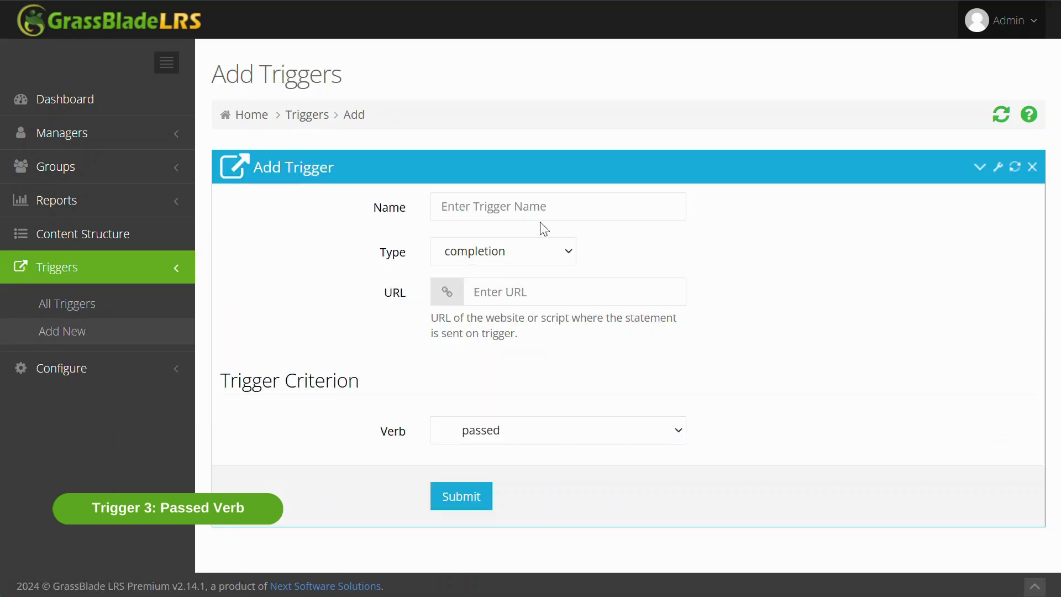
click(501, 202)
text(Moodle)
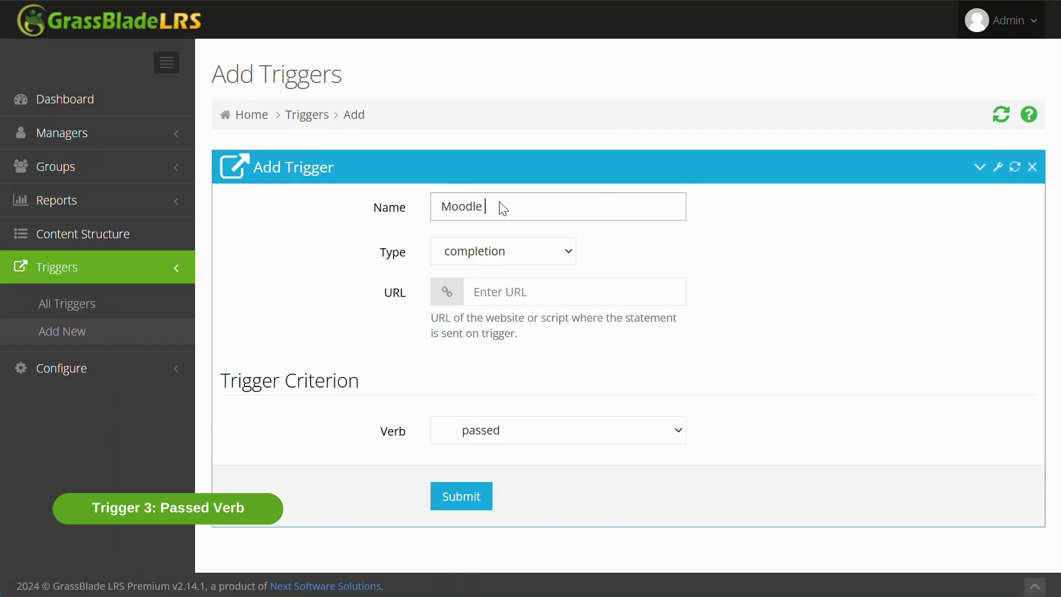
text(Passed)
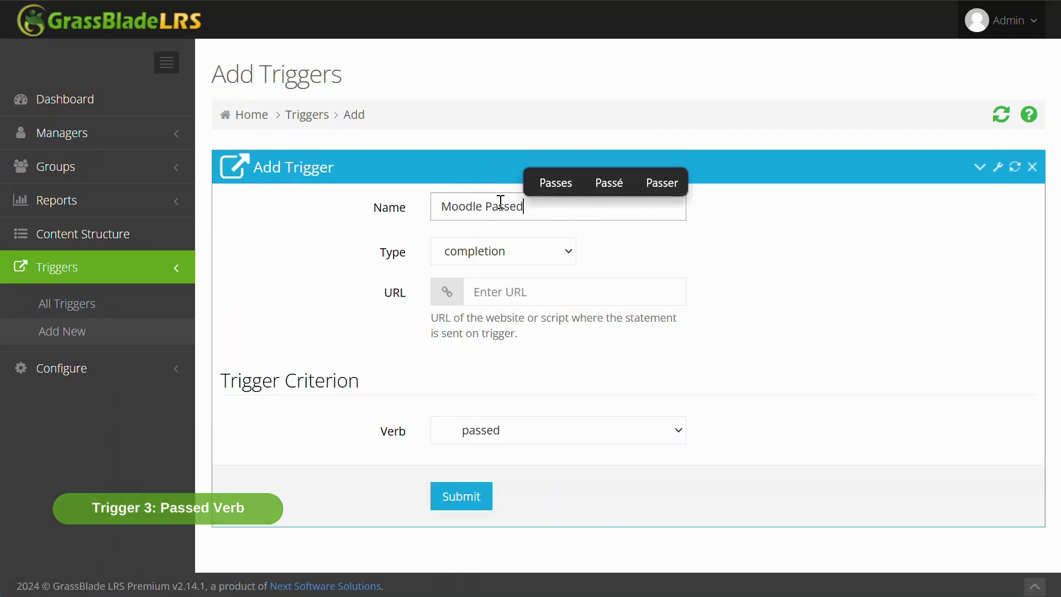
click(505, 297)
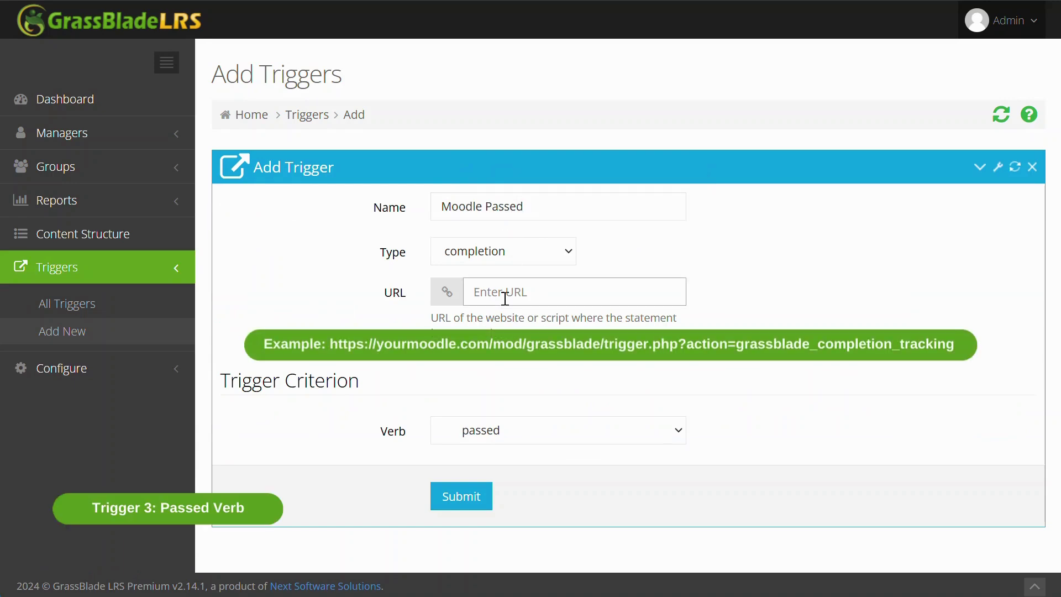
click(555, 435)
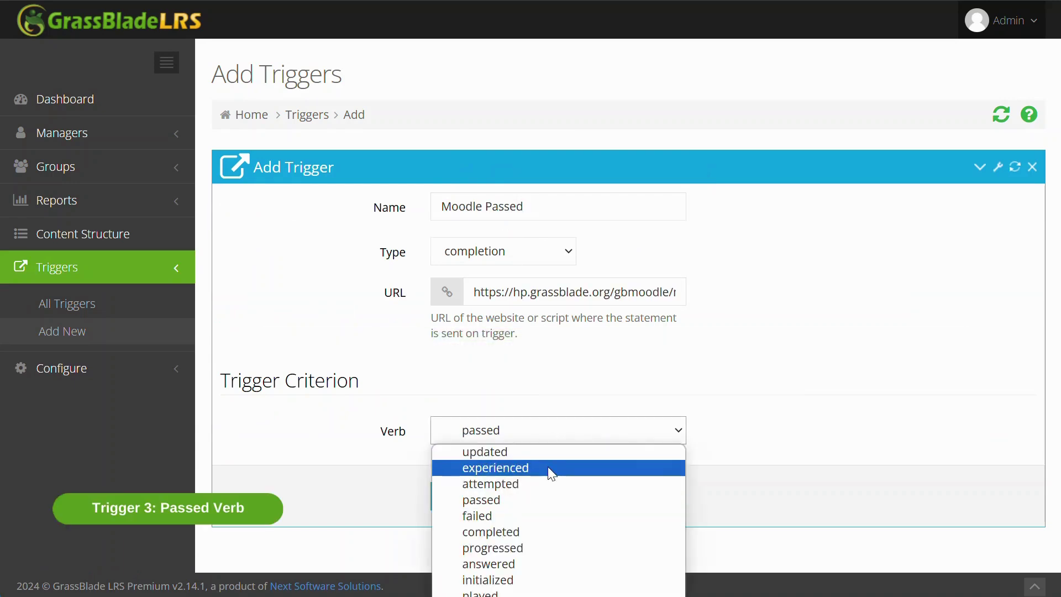
click(865, 412)
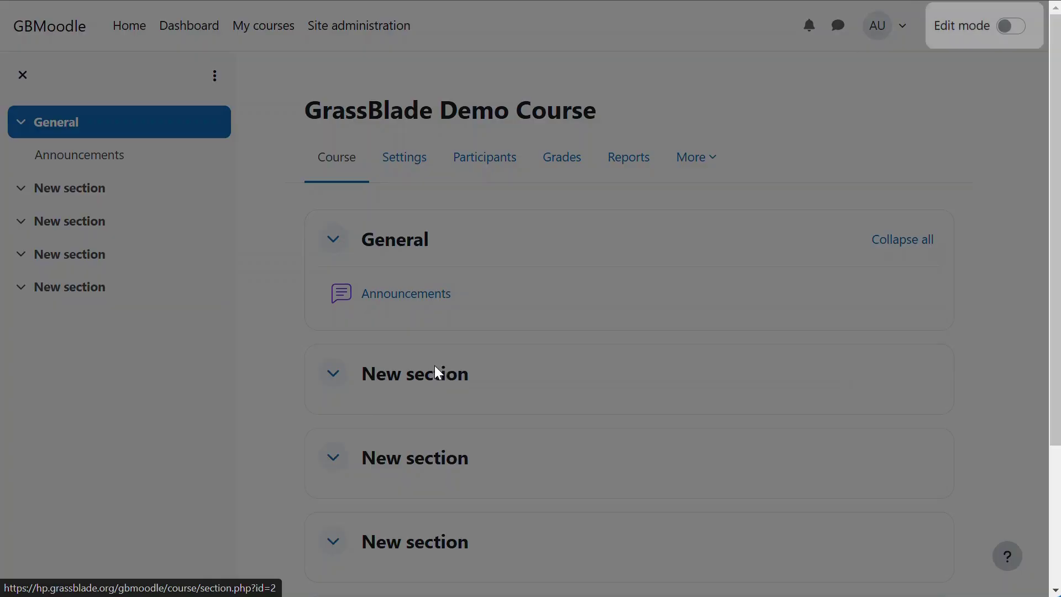
Step: Dismiss the edit-mode tour and pick xAPI Content from the activity chooser
click(835, 381)
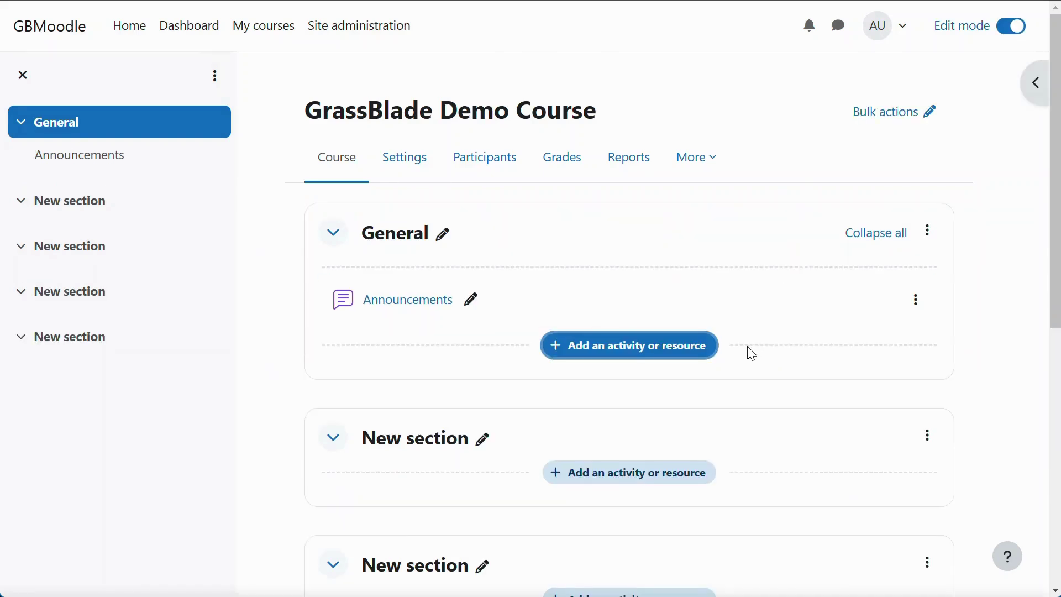
scroll(608, 365, down, 3)
click(643, 312)
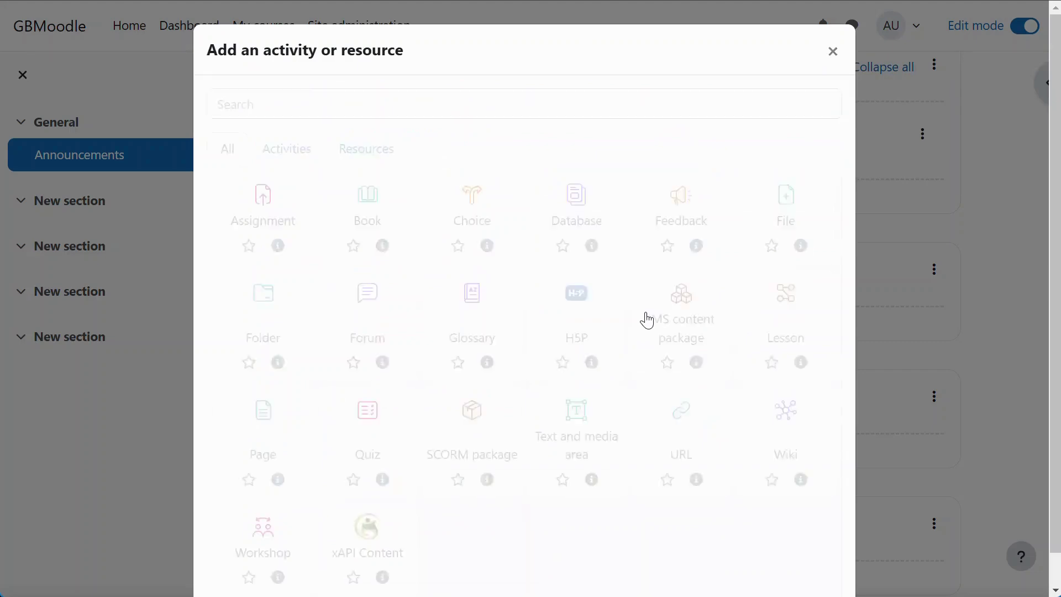
scroll(382, 529, down, 1)
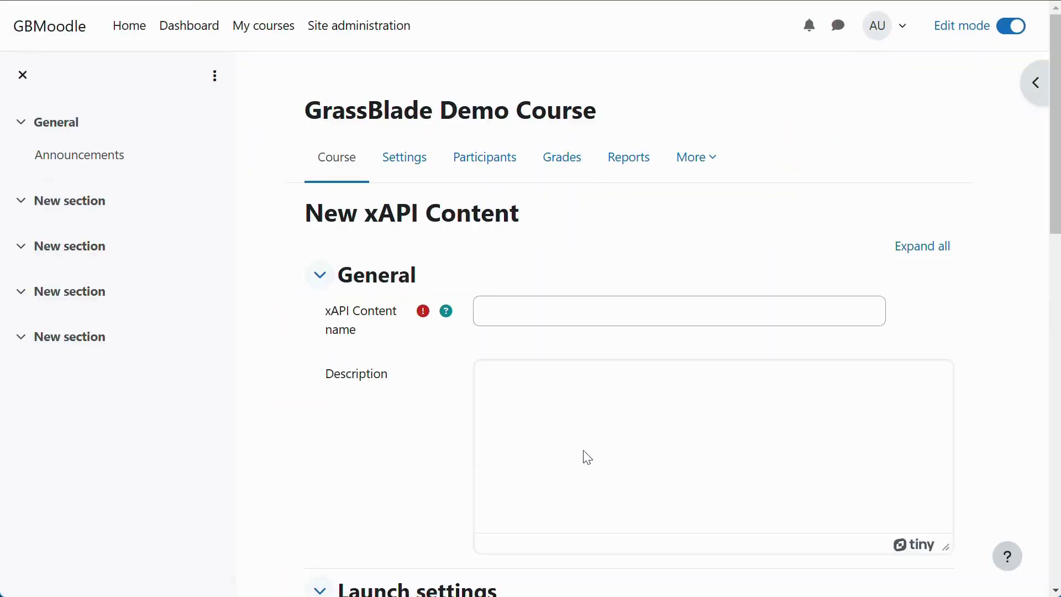
Step: Name the activity 'xAPI Content Demo'
click(599, 323)
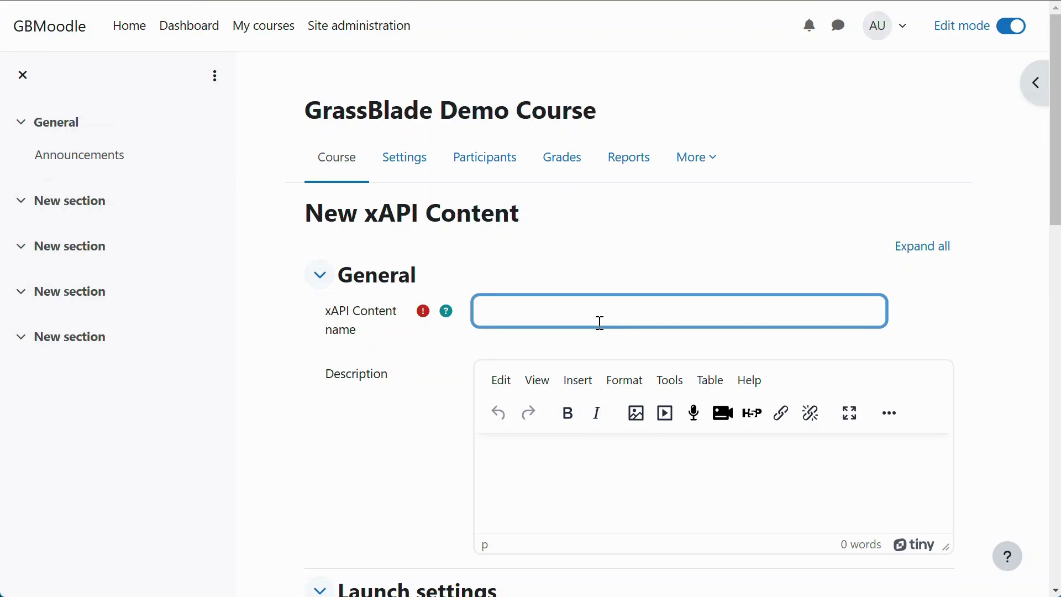
text(xAPI Content Demo)
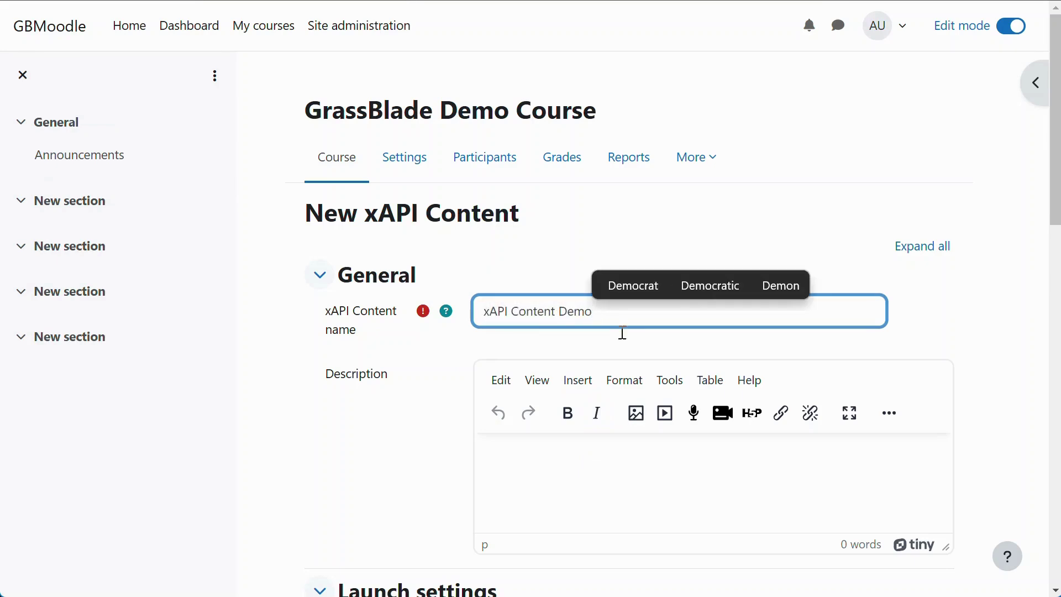
scroll(719, 394, down, 9)
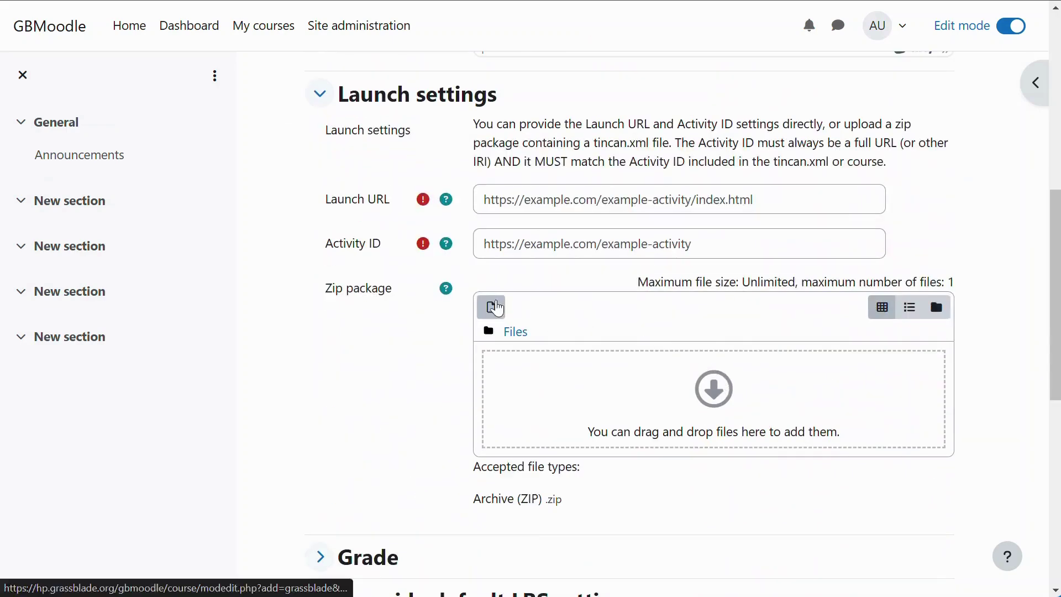
Step: Attach Rise 360 - xAPI - Quiz Completion.zip as the Zip package
click(494, 309)
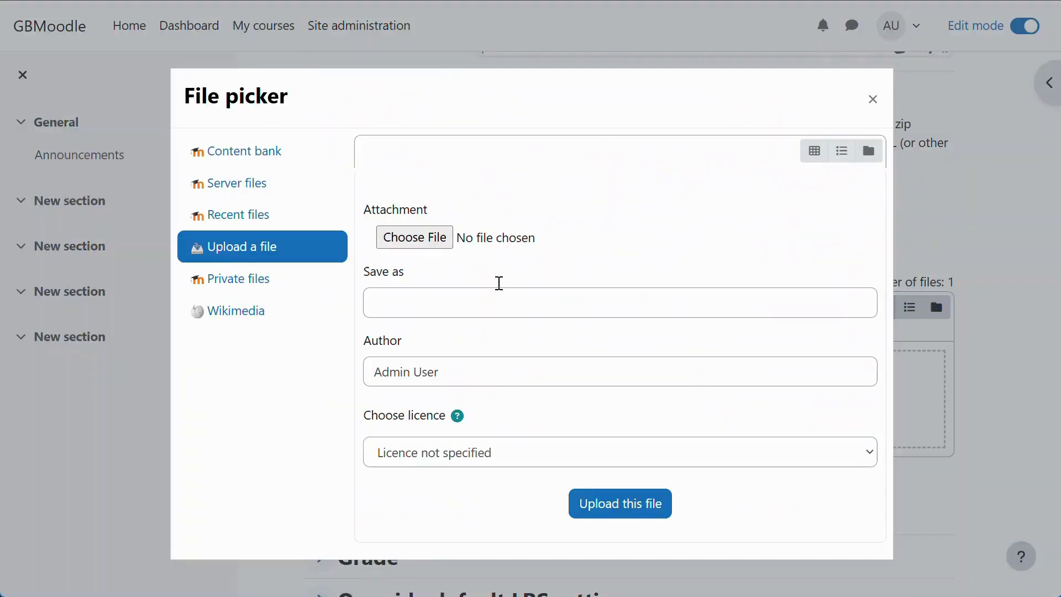
click(434, 237)
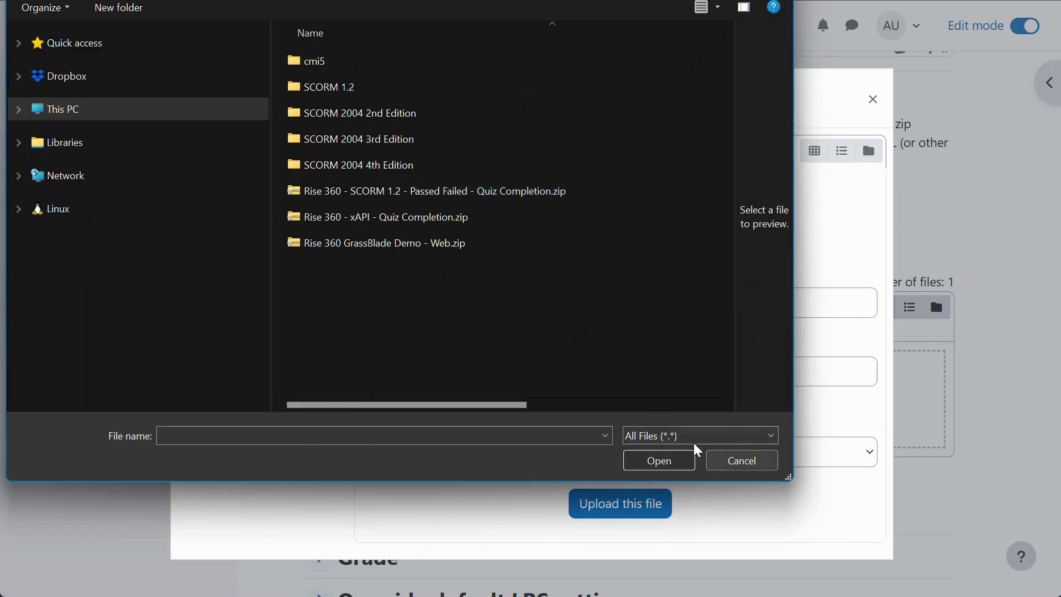
click(440, 217)
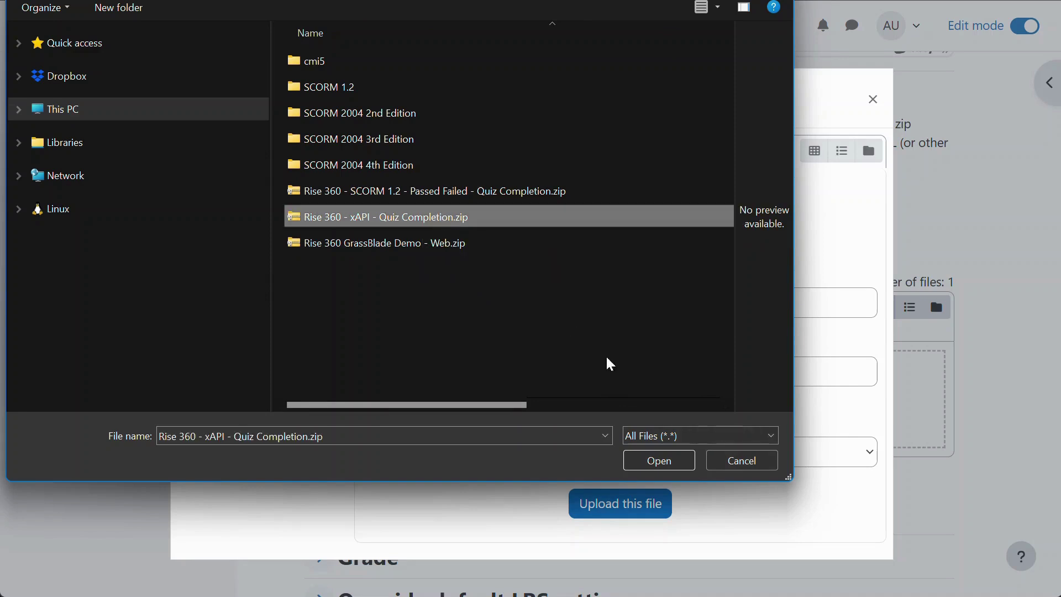
click(668, 467)
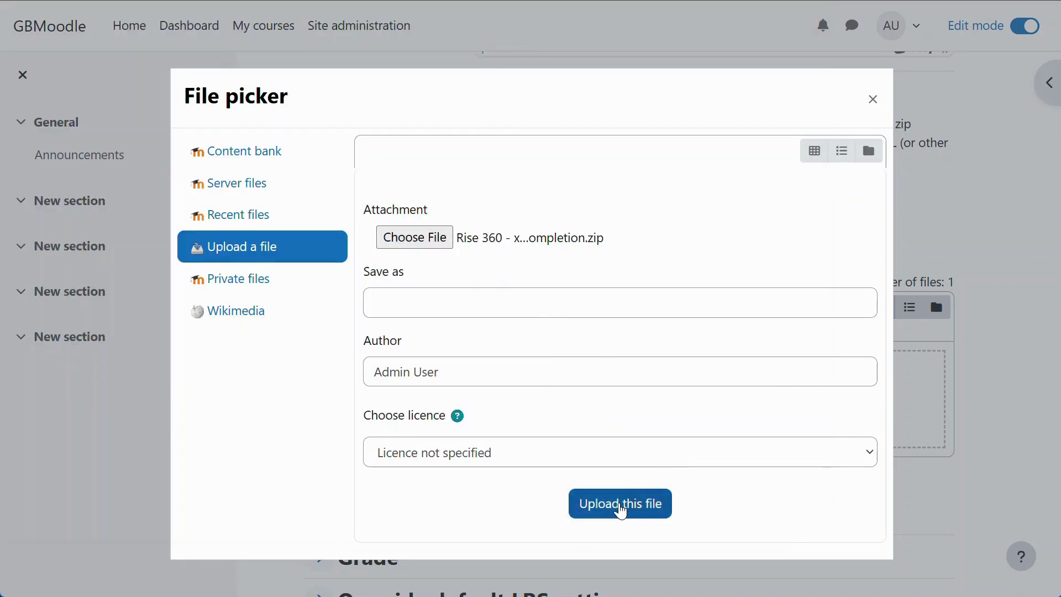
click(621, 504)
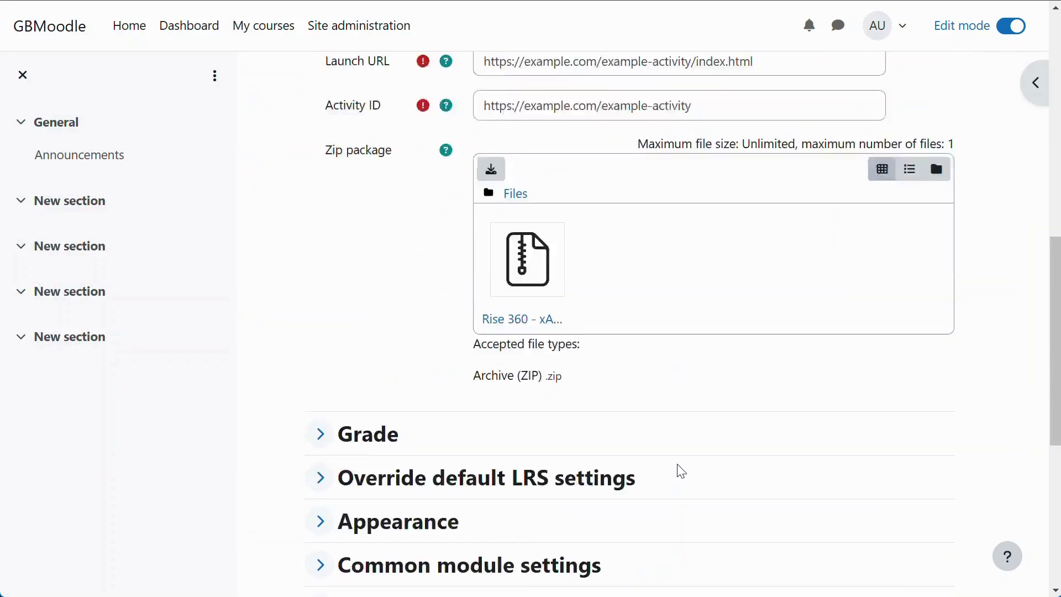
Step: Require viewing the activity and passing or completing the xAPI content for completion
scroll(681, 471, down, 5)
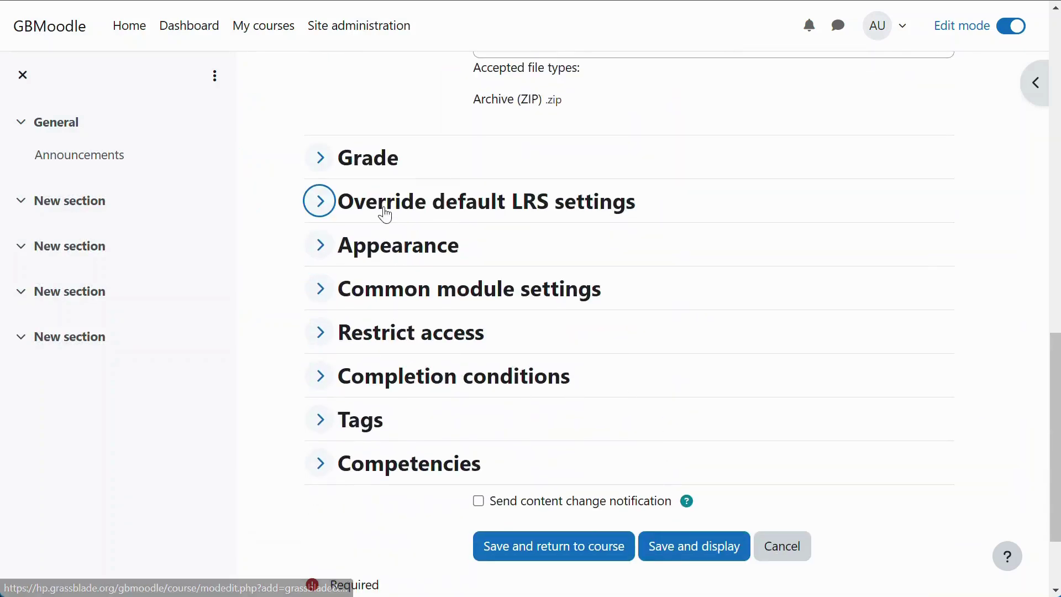
click(340, 215)
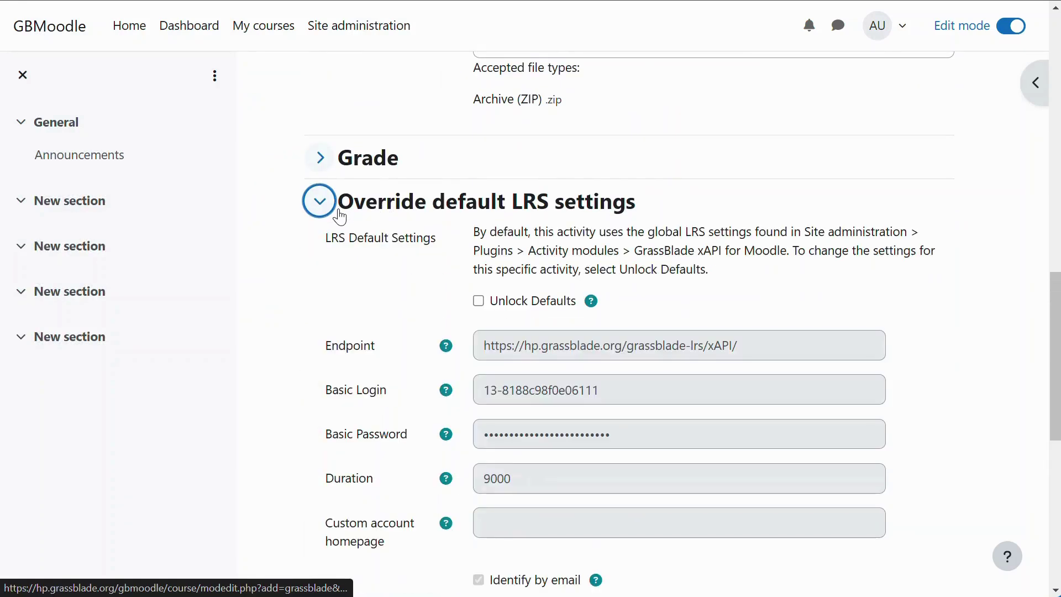
click(340, 215)
scroll(426, 290, down, 2)
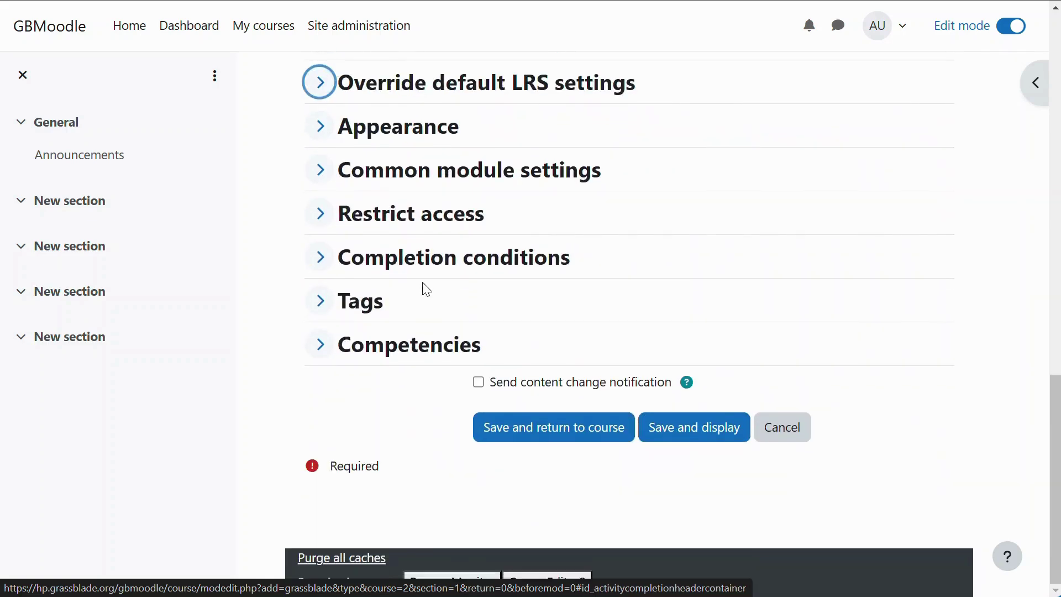
click(390, 269)
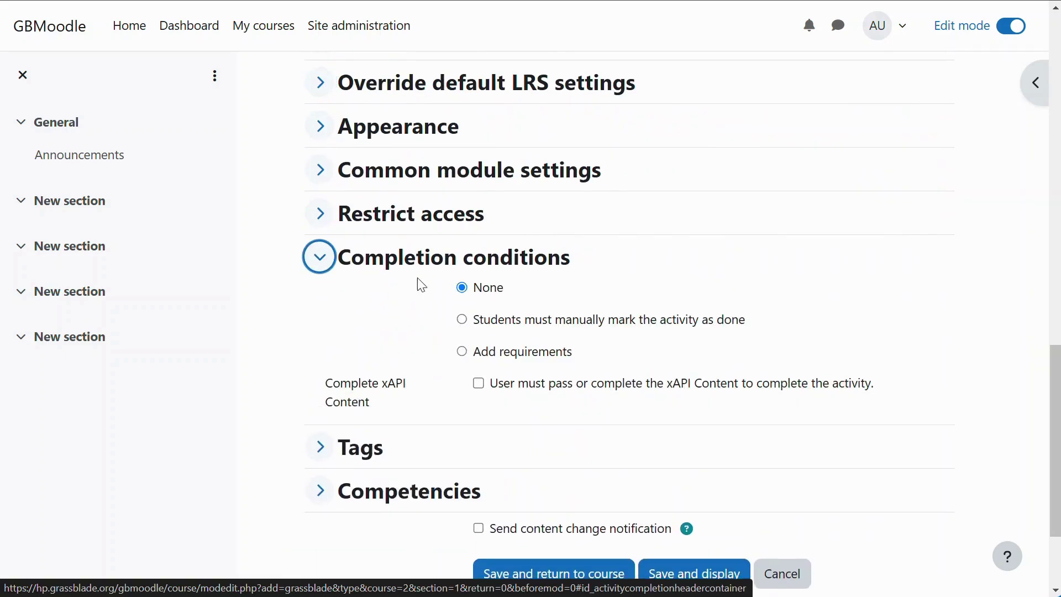
scroll(442, 282, down, 3)
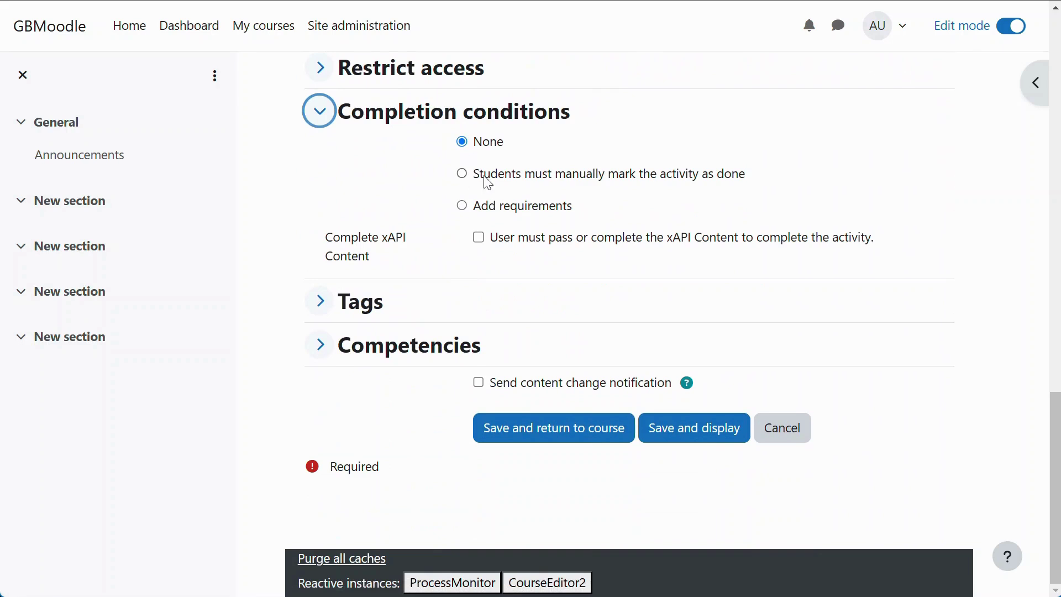
click(462, 207)
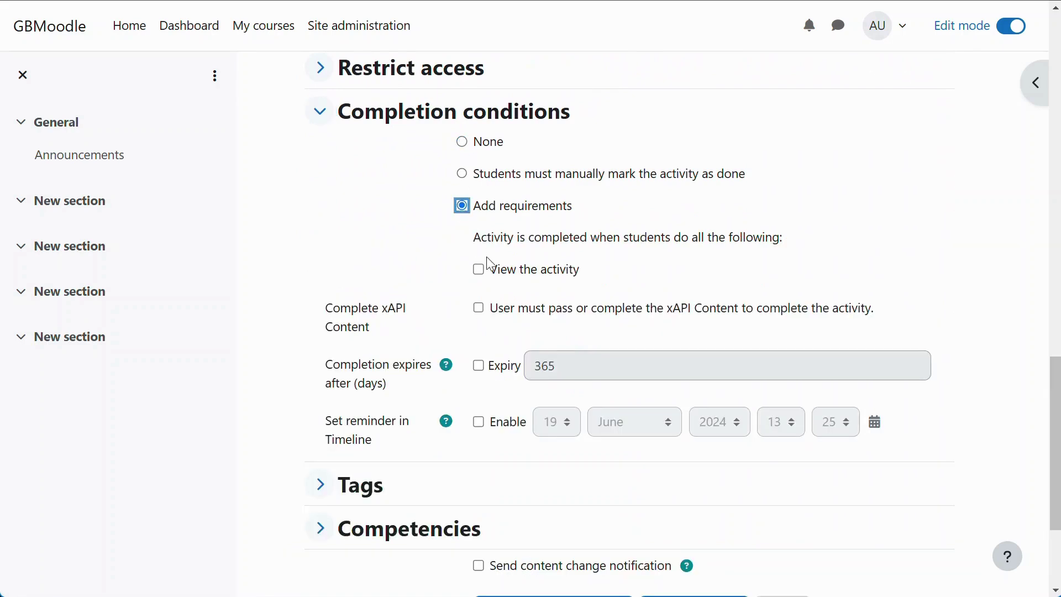
click(480, 273)
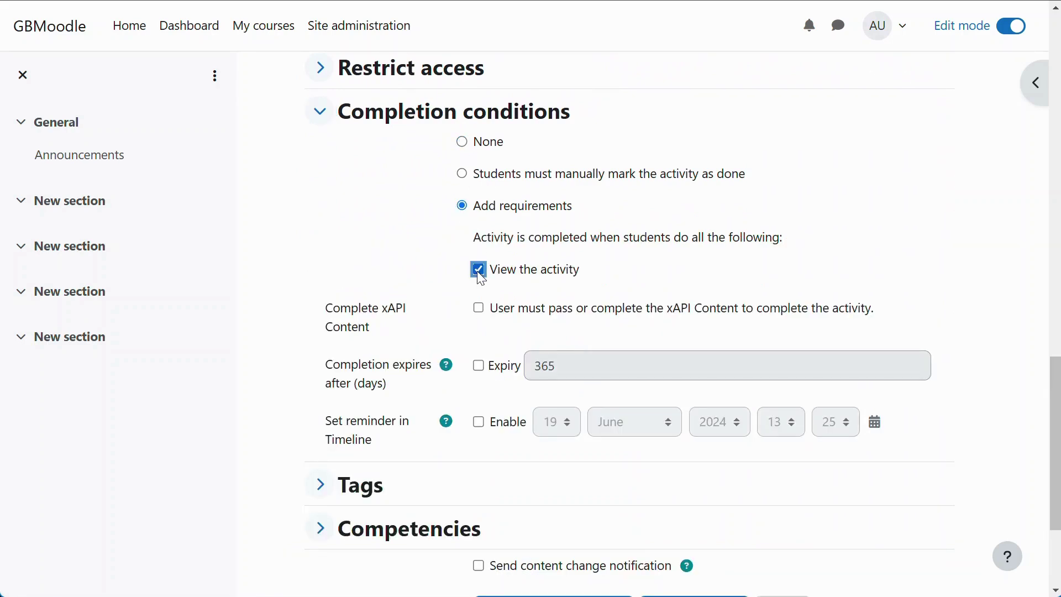
click(480, 312)
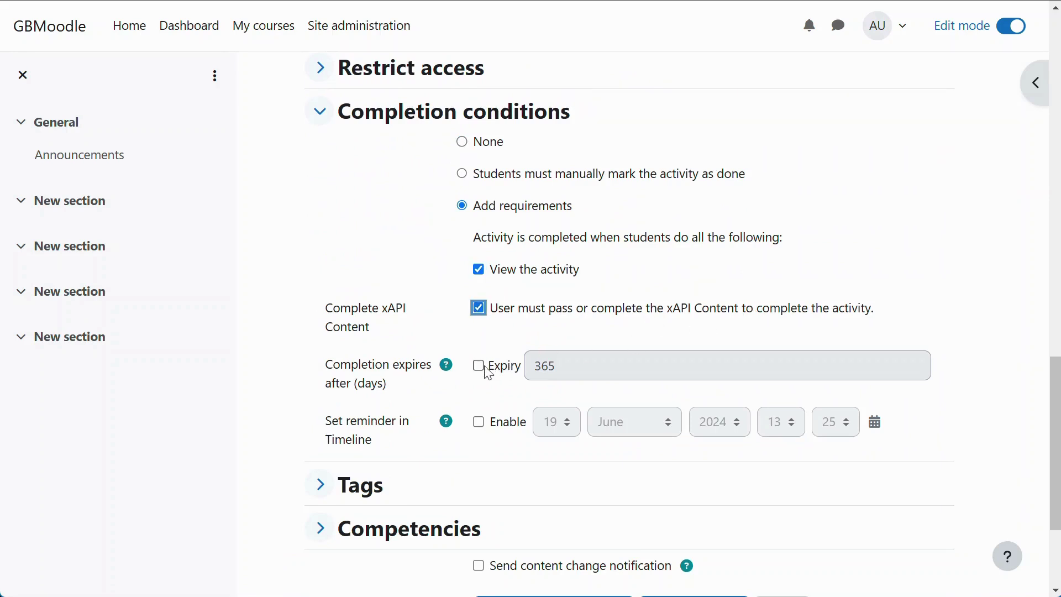
Step: Check the completion expiry and timeline reminder help, then save and display the activity
click(451, 371)
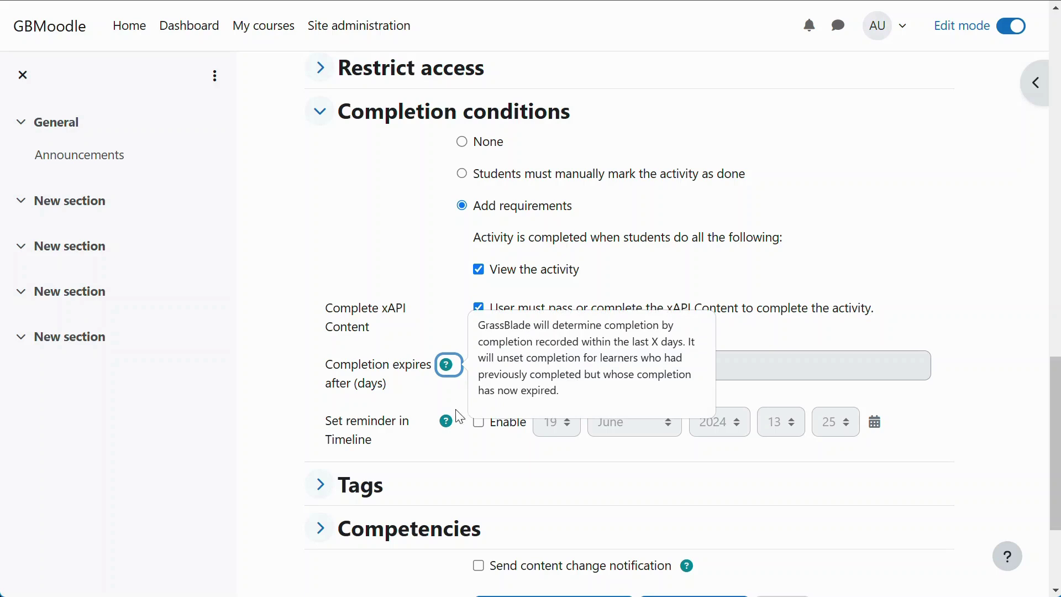
click(447, 426)
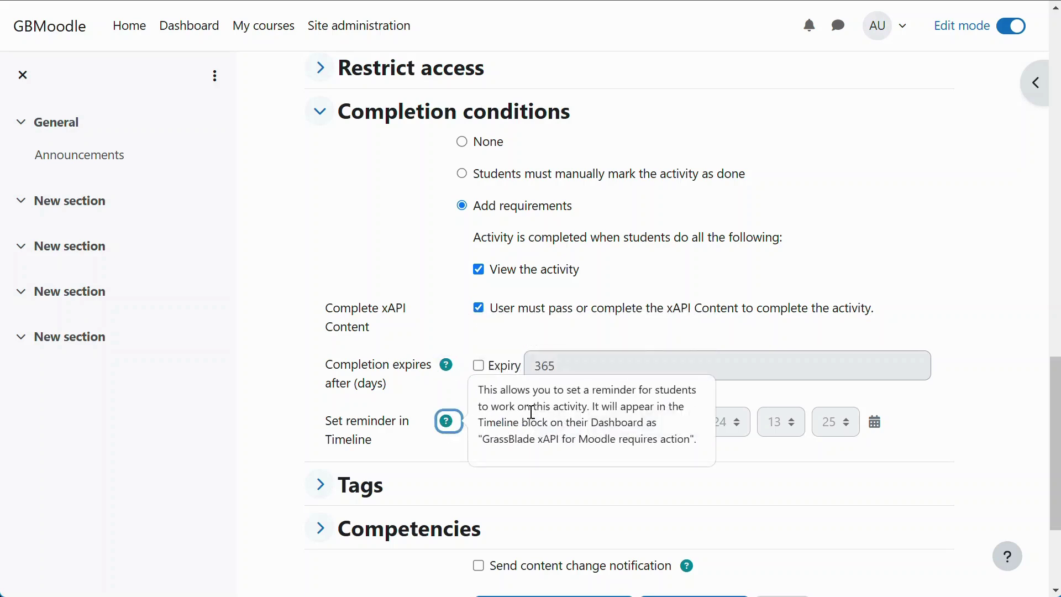
click(439, 406)
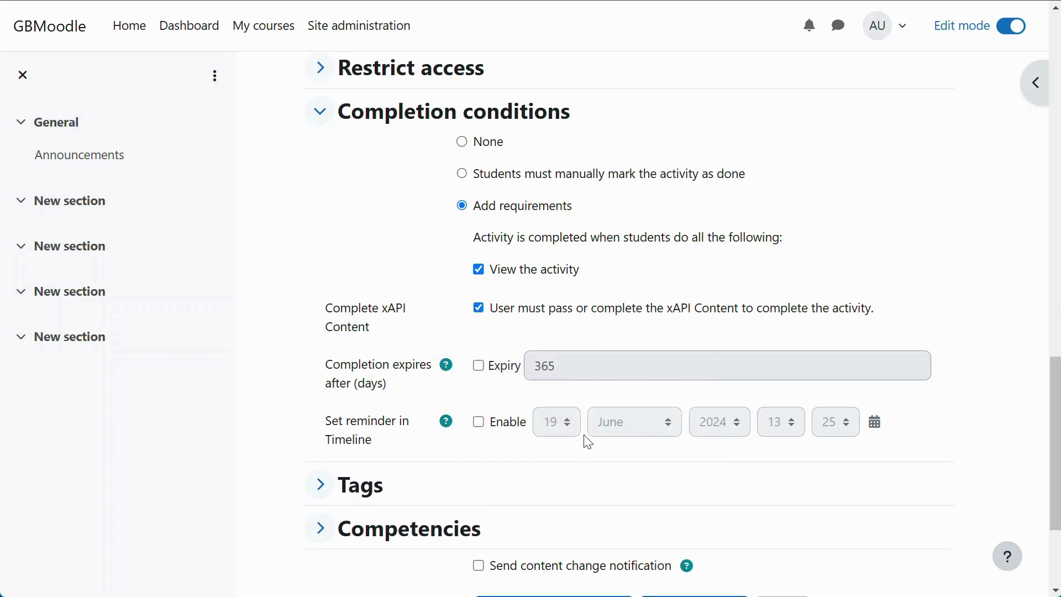
scroll(594, 425, up, 3)
scroll(608, 448, down, 6)
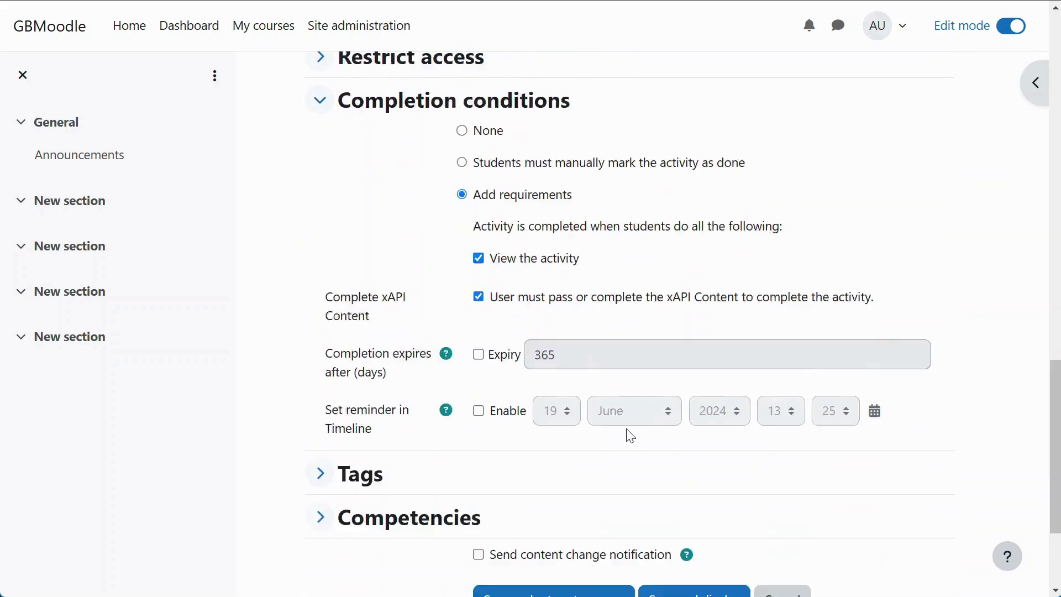
click(678, 440)
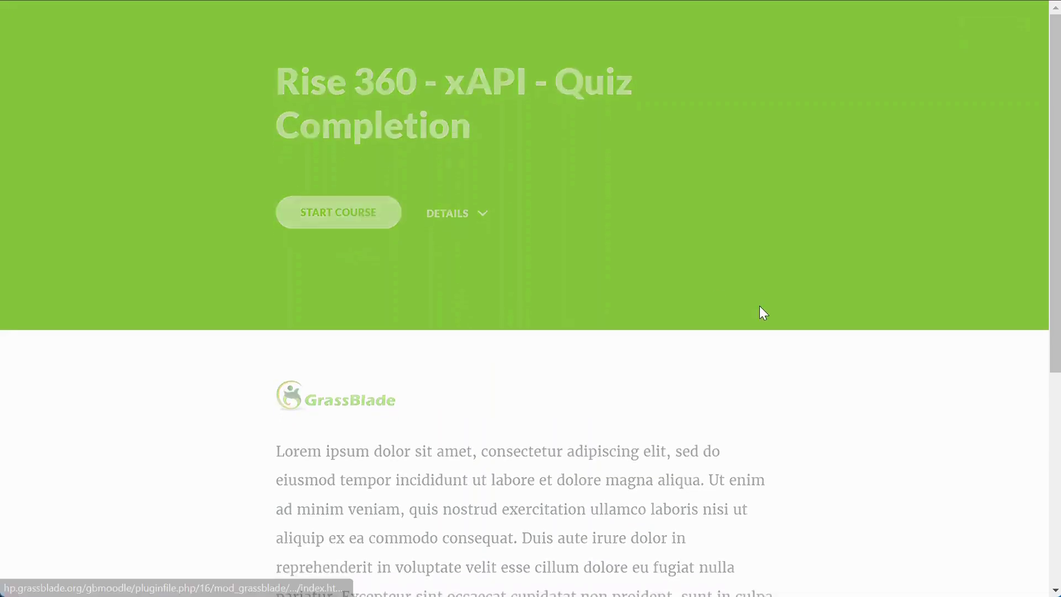
Step: Scroll through Lessons 1 and 2, then move on to the Lesson 3 Quiz
scroll(761, 307, down, 12)
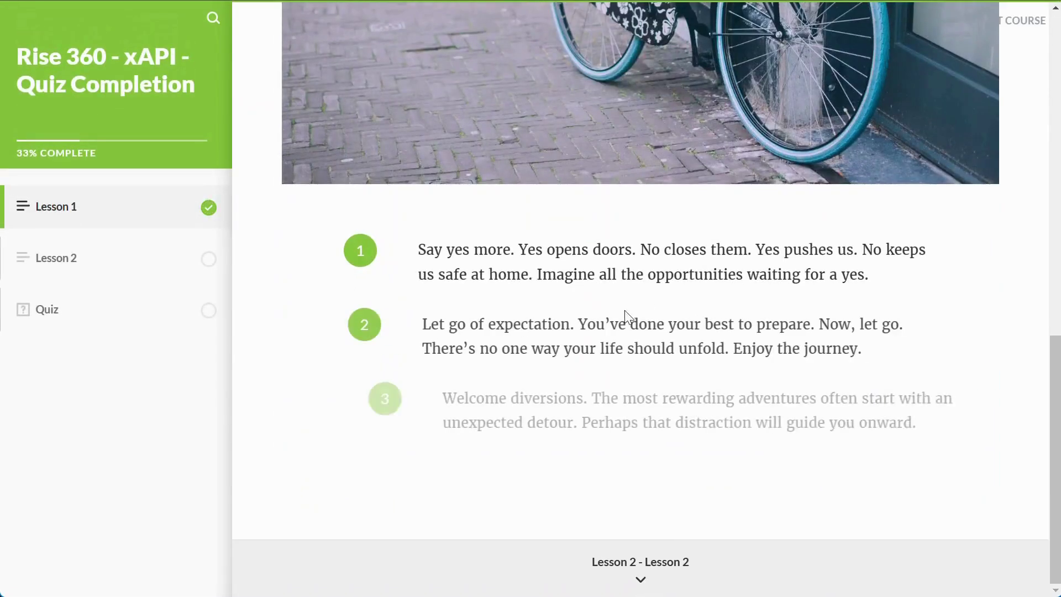
click(640, 560)
scroll(470, 213, down, 10)
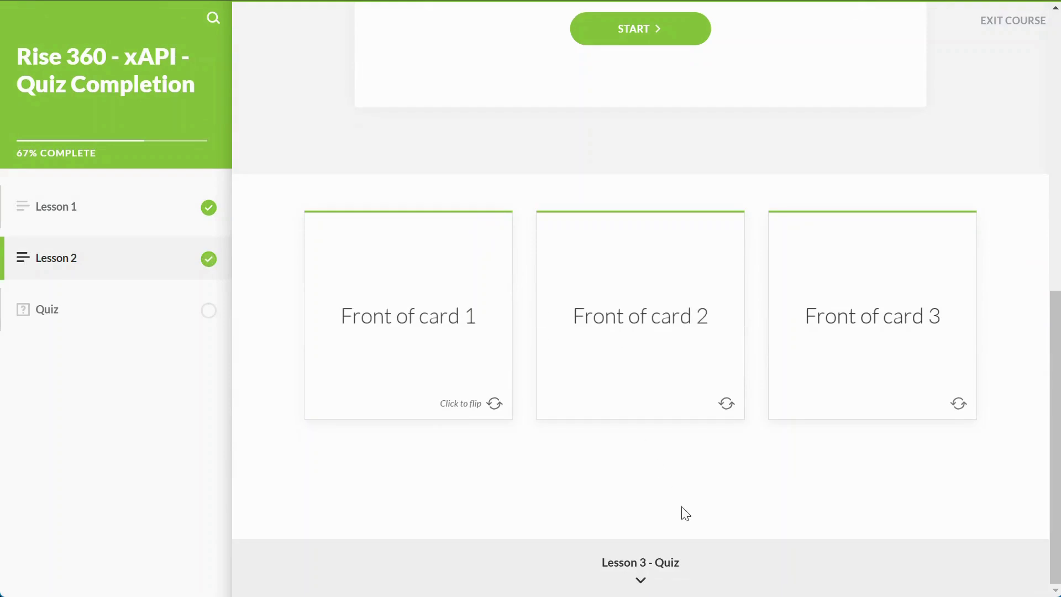
click(655, 559)
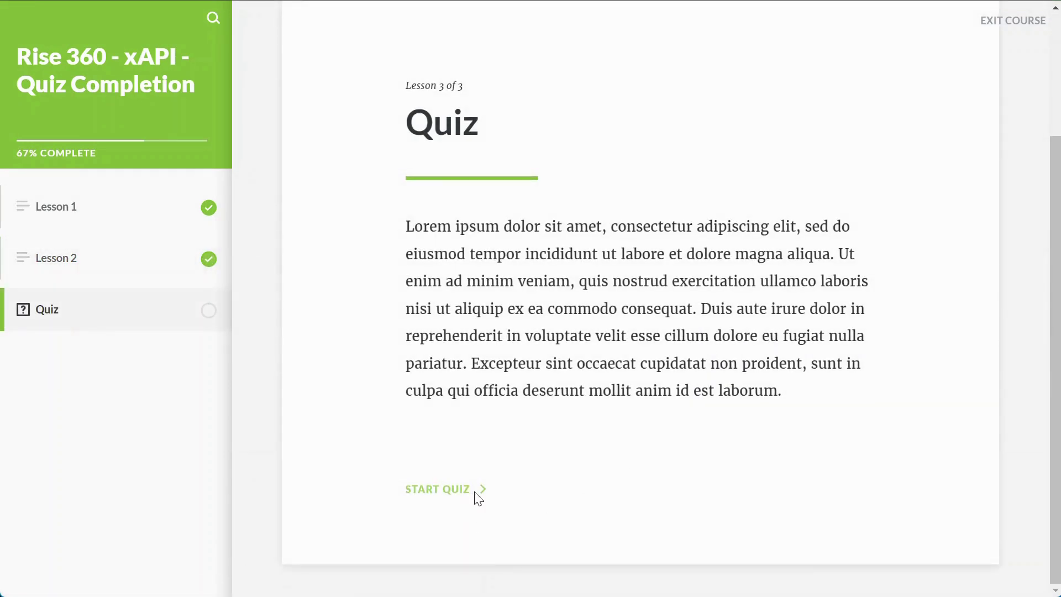
Step: Start the quiz, answer Correct Choice, and drag GrassBlade into the fill-in-the-blank answer
click(478, 492)
click(548, 452)
click(659, 558)
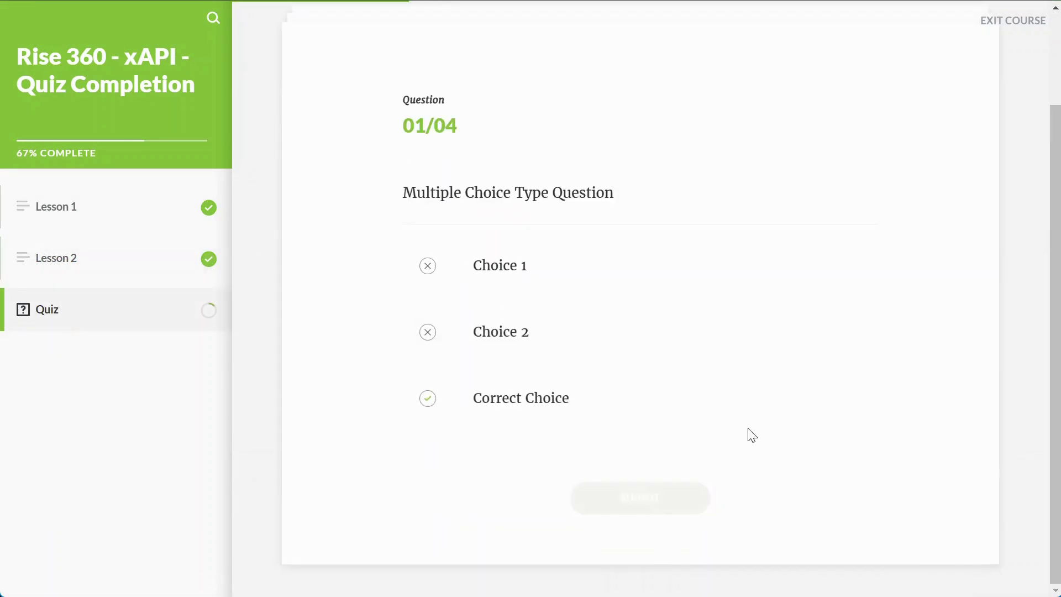
click(666, 524)
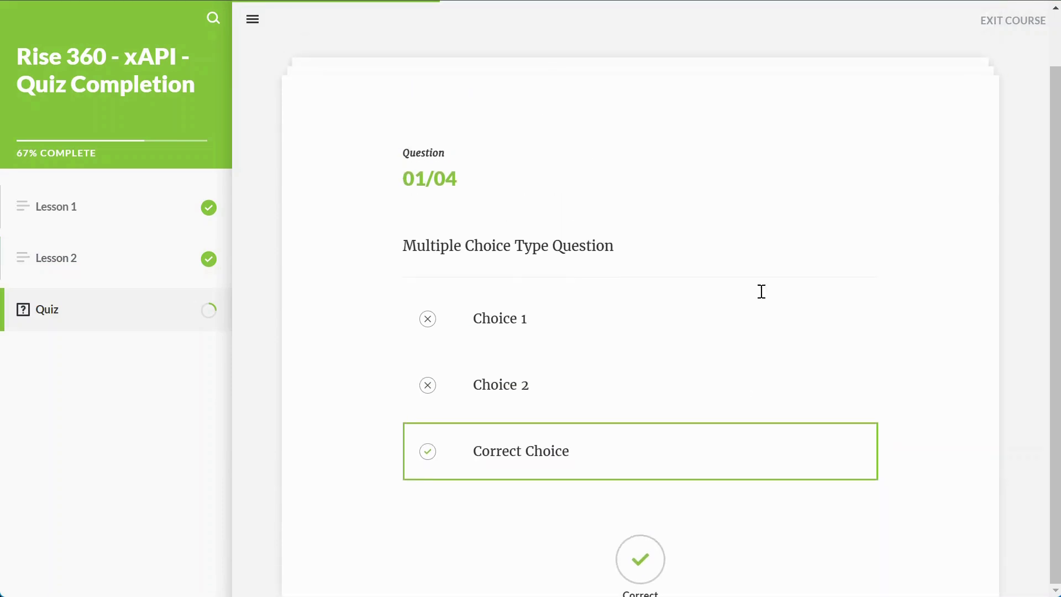
double_click(753, 244)
drag(754, 245, 553, 295)
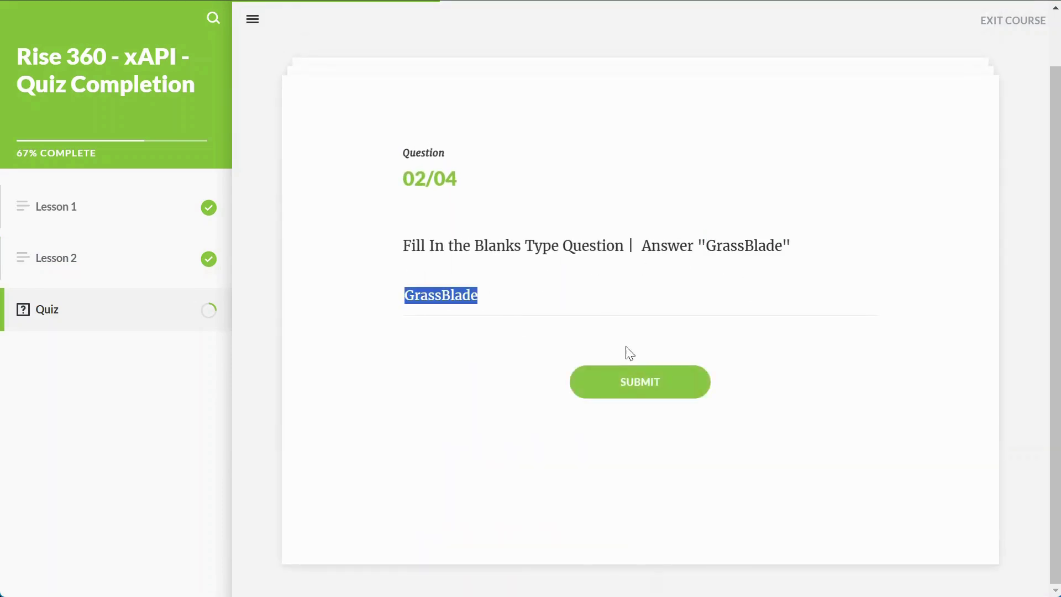
click(638, 381)
click(640, 516)
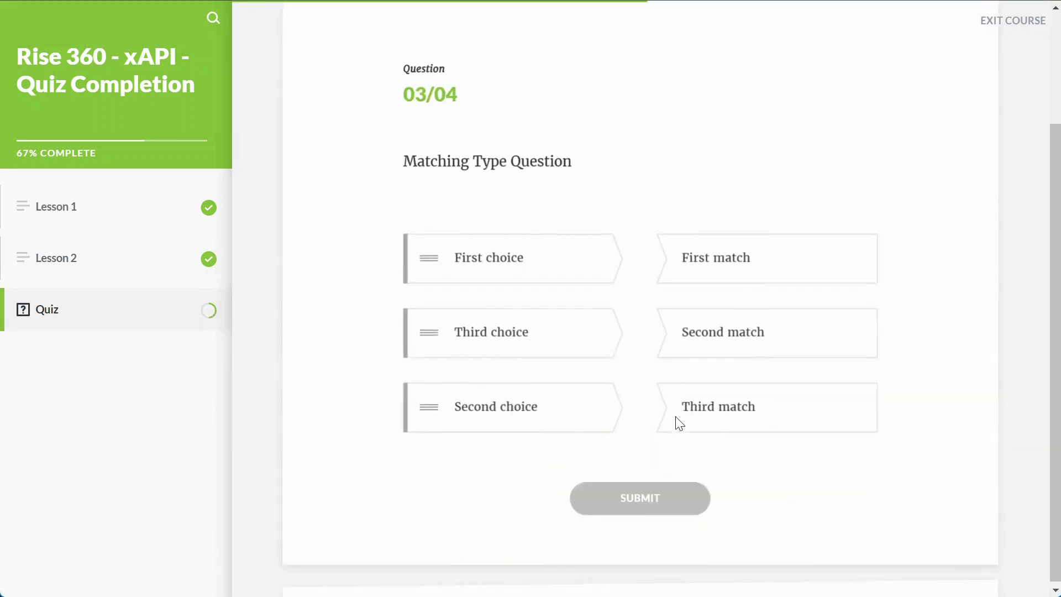
Step: Match the First, Second and Third pairs, tick Correct Choice, review the 100% results, exit
drag(590, 260, 636, 263)
drag(550, 346, 670, 396)
drag(586, 343, 685, 337)
click(640, 497)
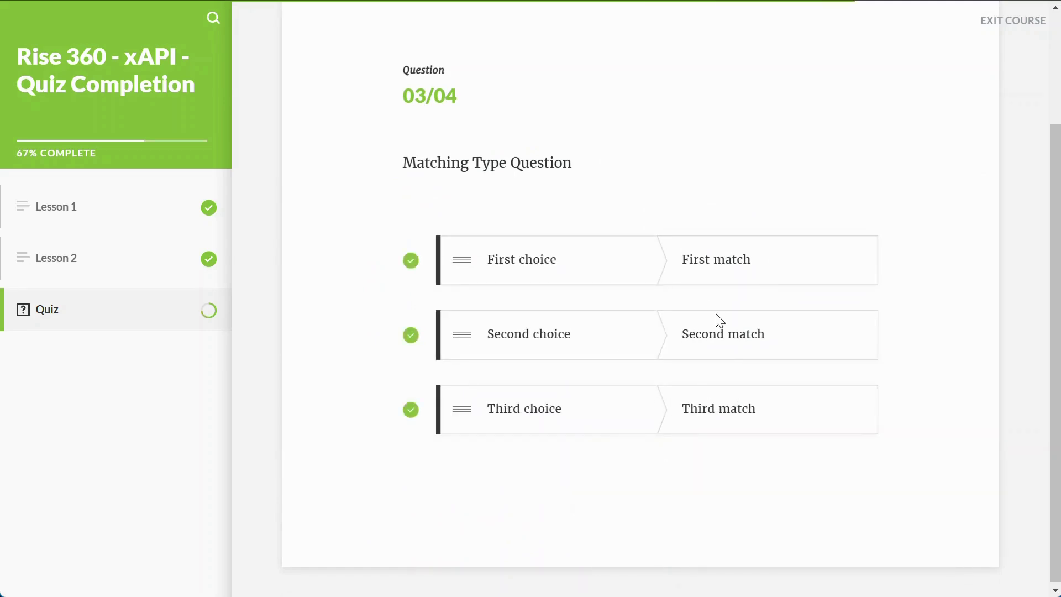
click(661, 525)
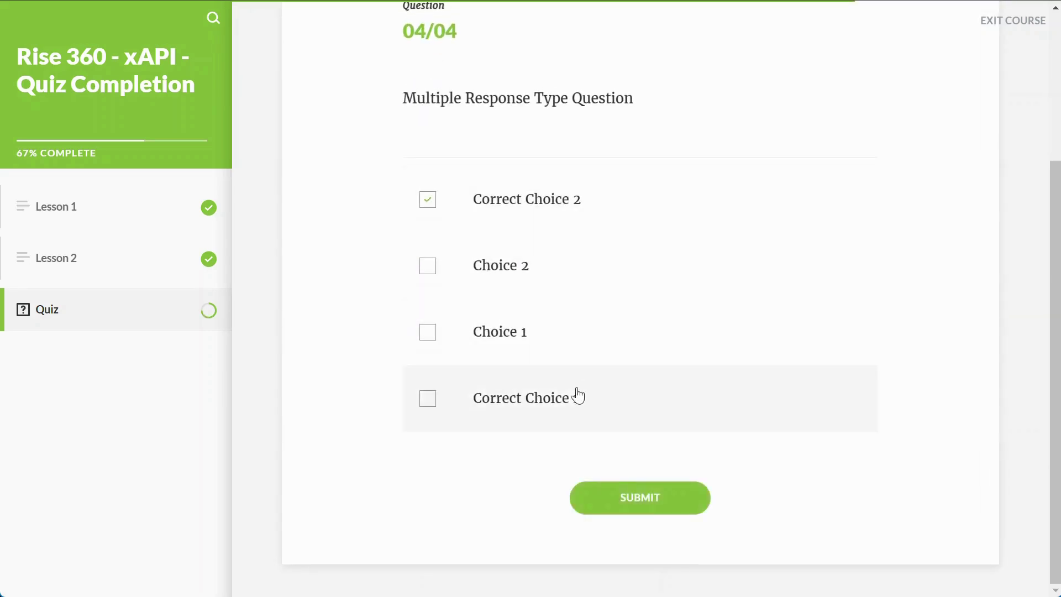
click(579, 396)
click(654, 506)
click(635, 528)
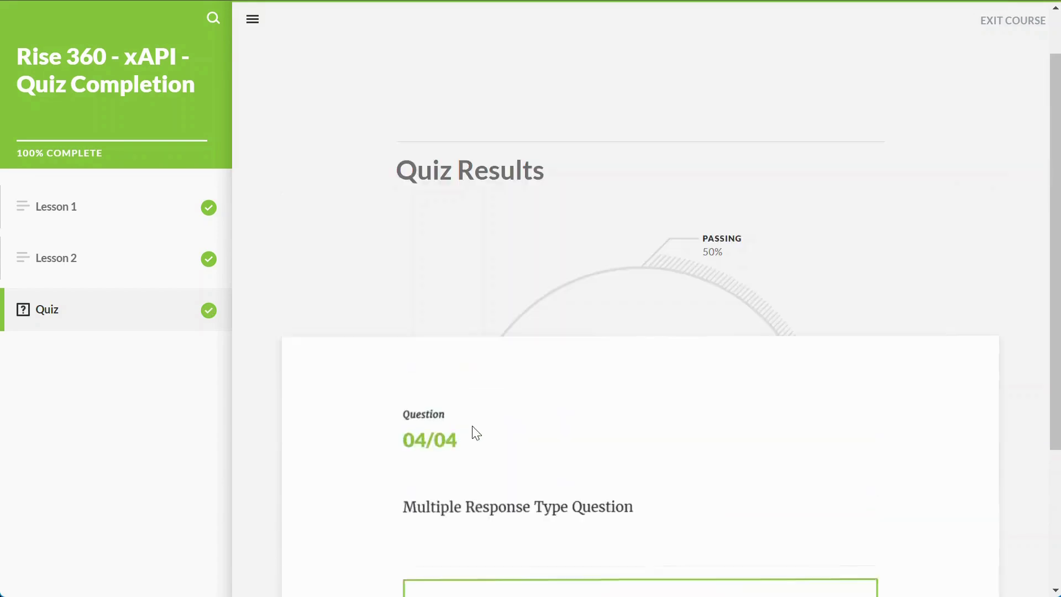
scroll(481, 426, down, 3)
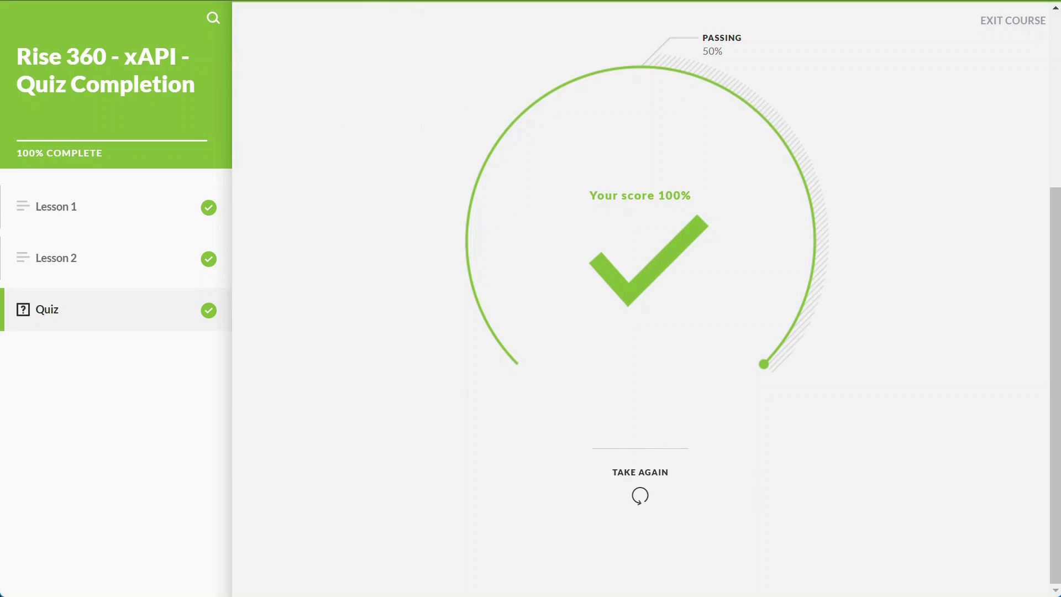
click(991, 29)
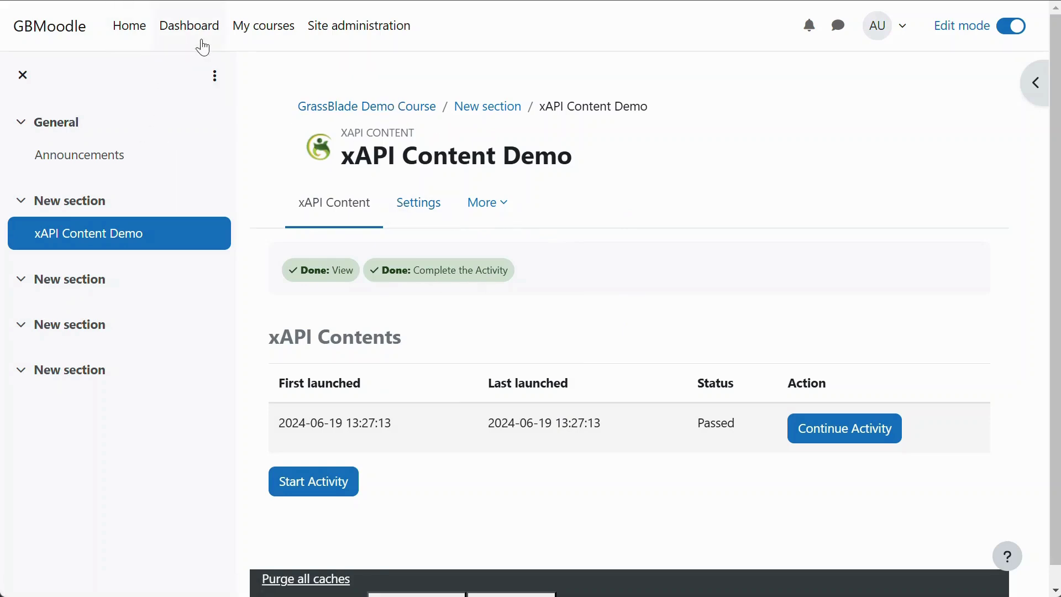
Step: Open GrassBlade Demo Course from My courses and check xAPI Content Demo's Done completion details
click(258, 32)
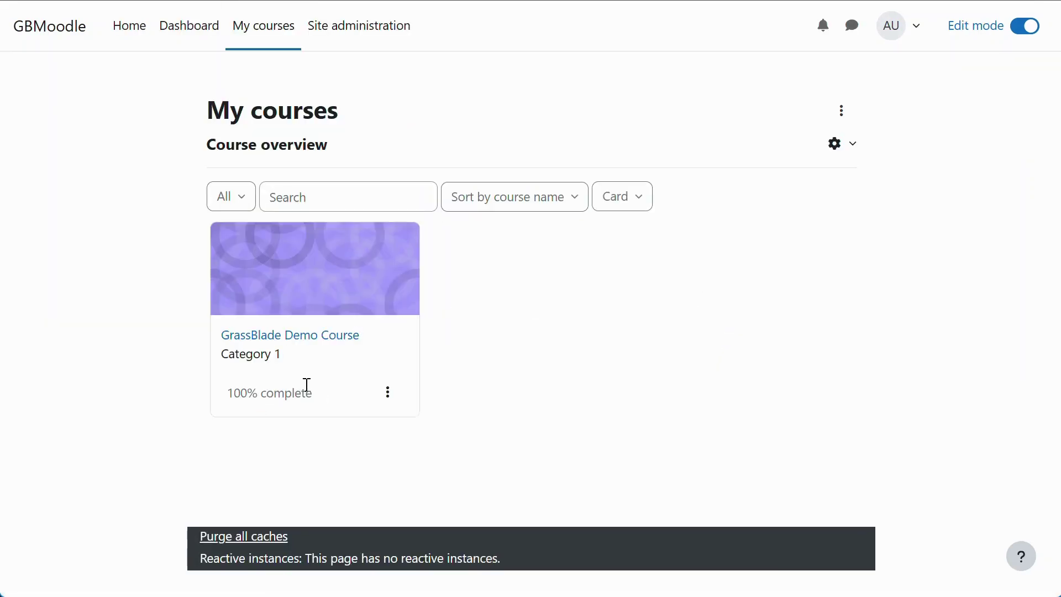
click(317, 342)
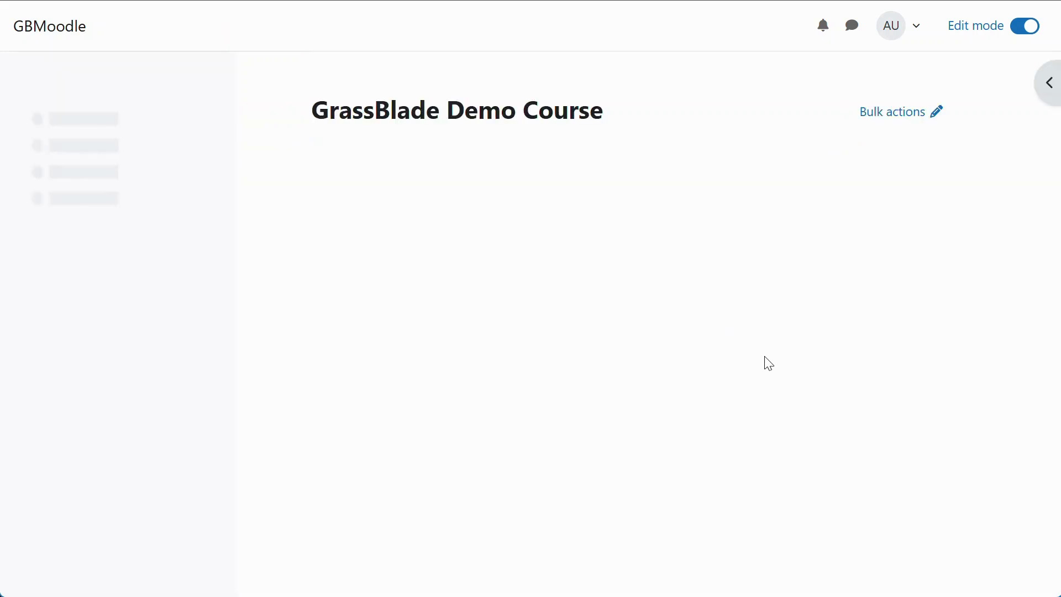
scroll(785, 354, down, 3)
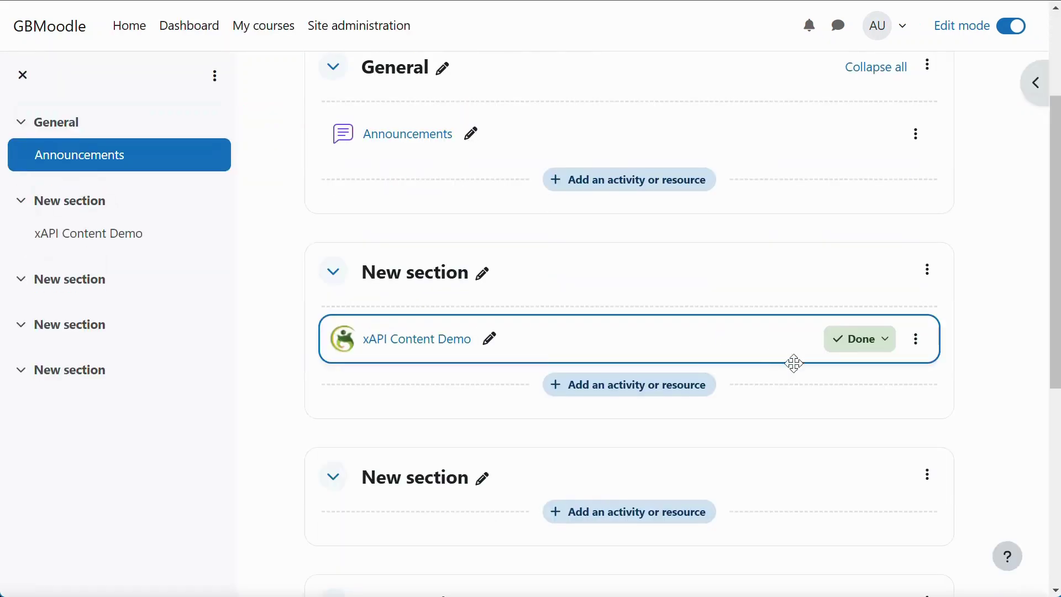
click(865, 358)
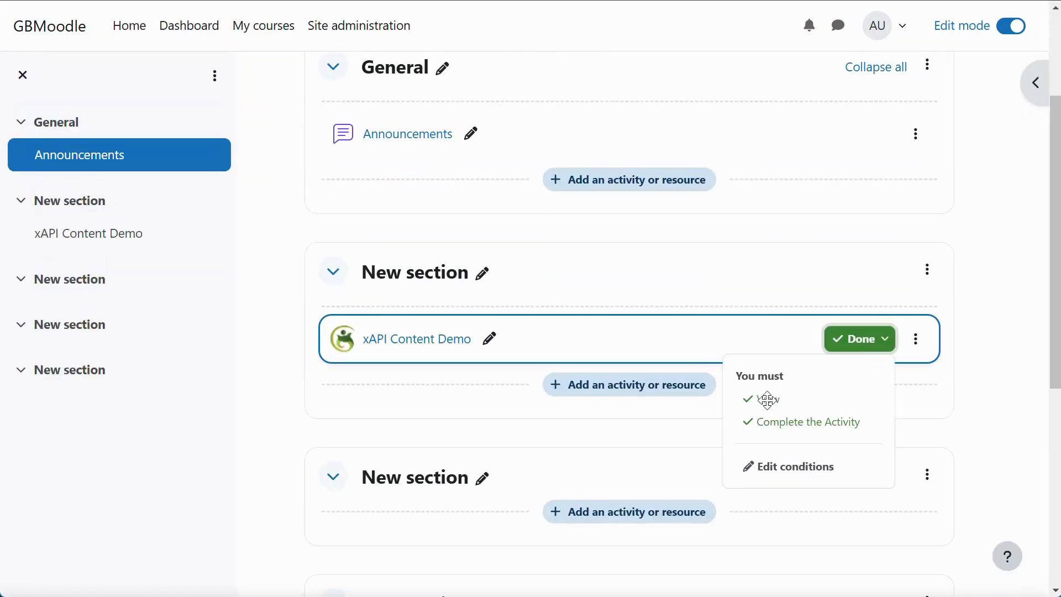
click(566, 405)
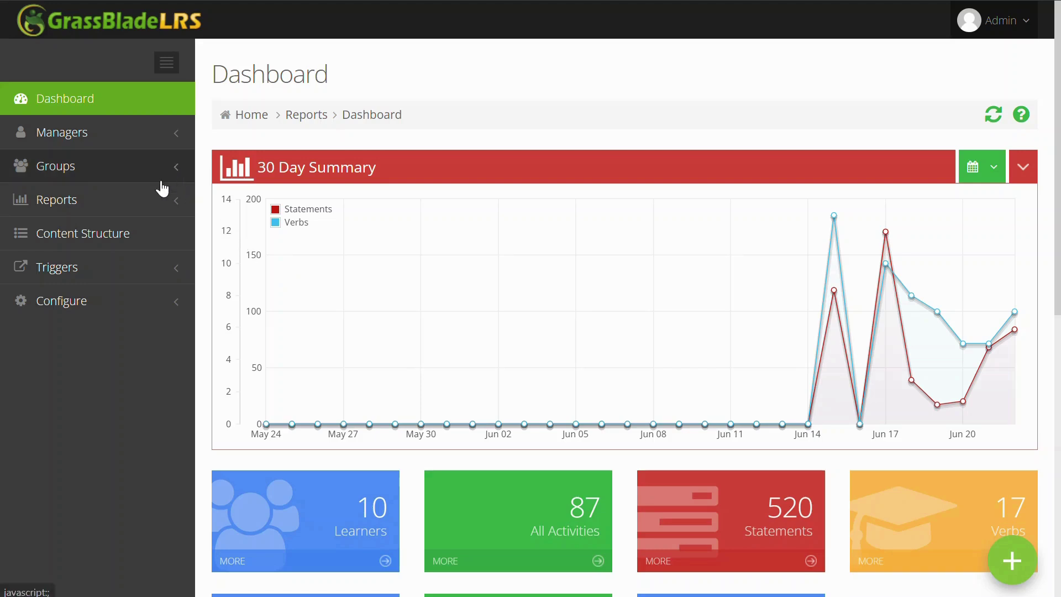
Step: Open the Activity Stream report under Reports
click(159, 200)
click(132, 239)
scroll(111, 309, down, 1)
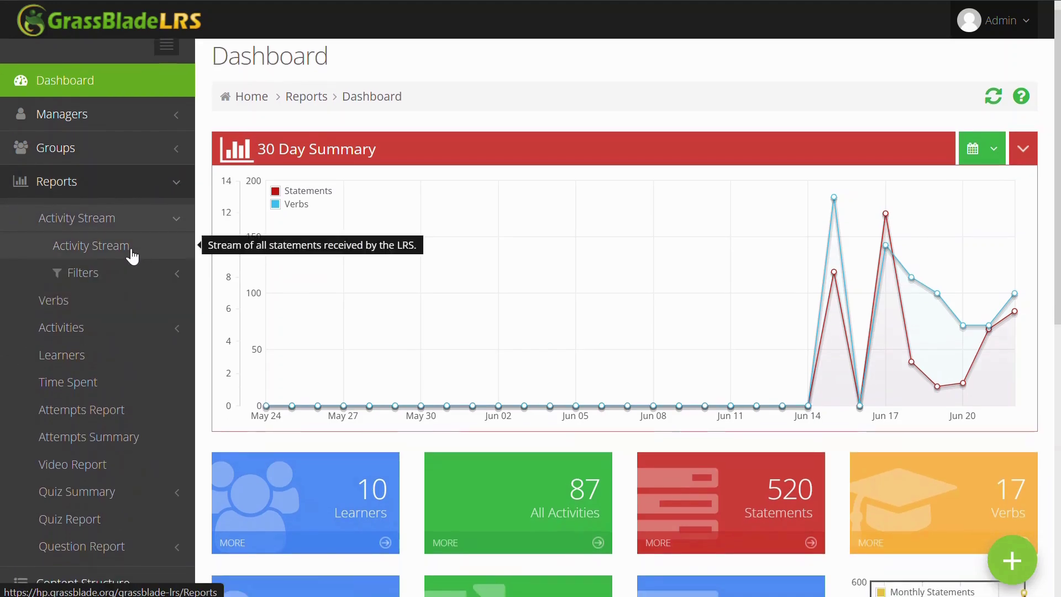
click(131, 250)
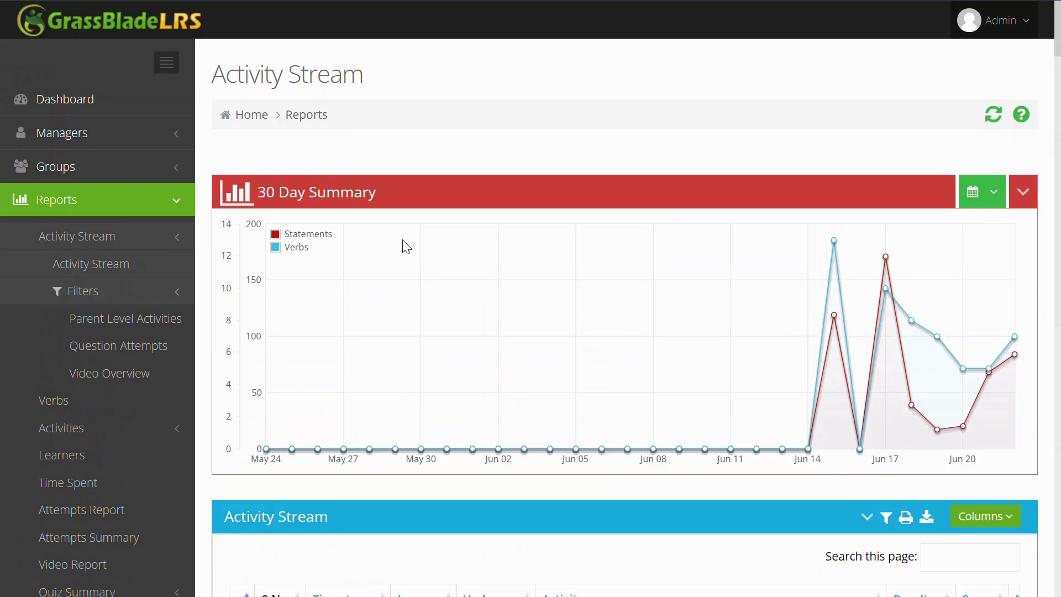
Step: Review the Rise 360 quiz statements, including the Fill In the Blanks answer
scroll(453, 258, down, 8)
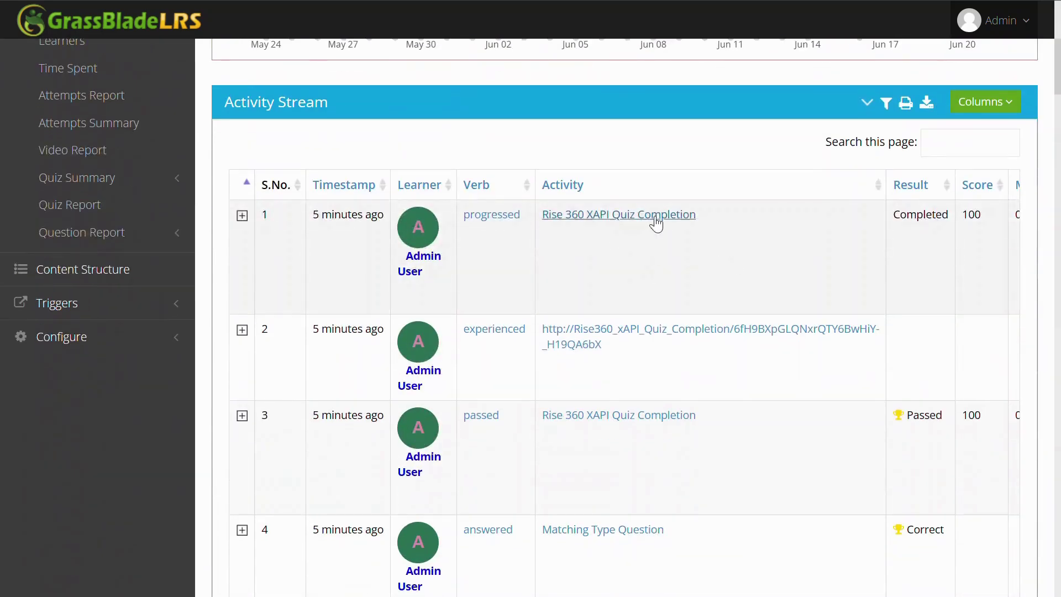
scroll(658, 427, down, 6)
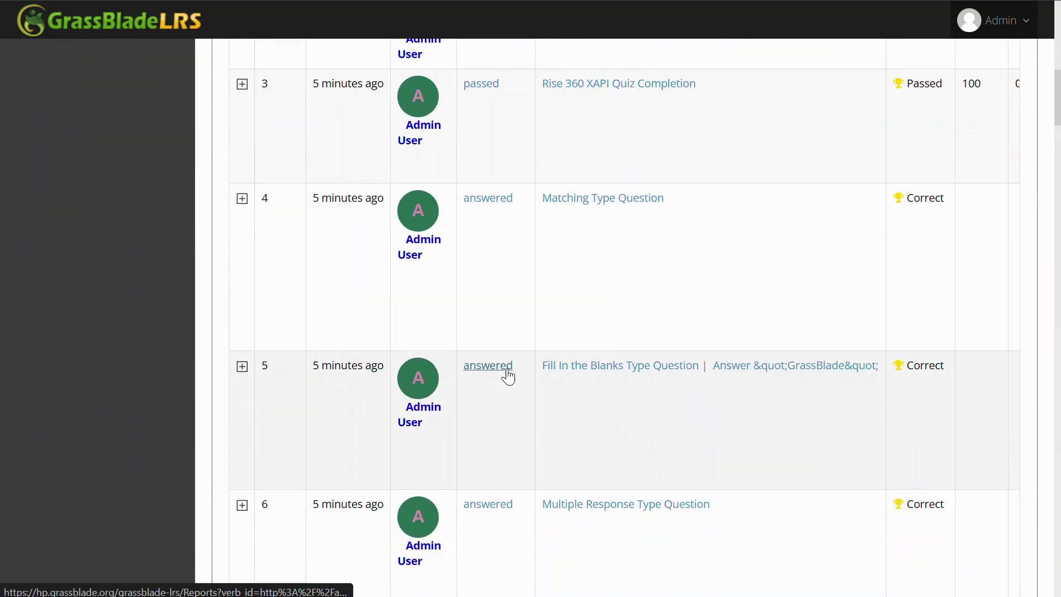
drag(543, 386, 1037, 368)
click(771, 360)
scroll(763, 393, up, 8)
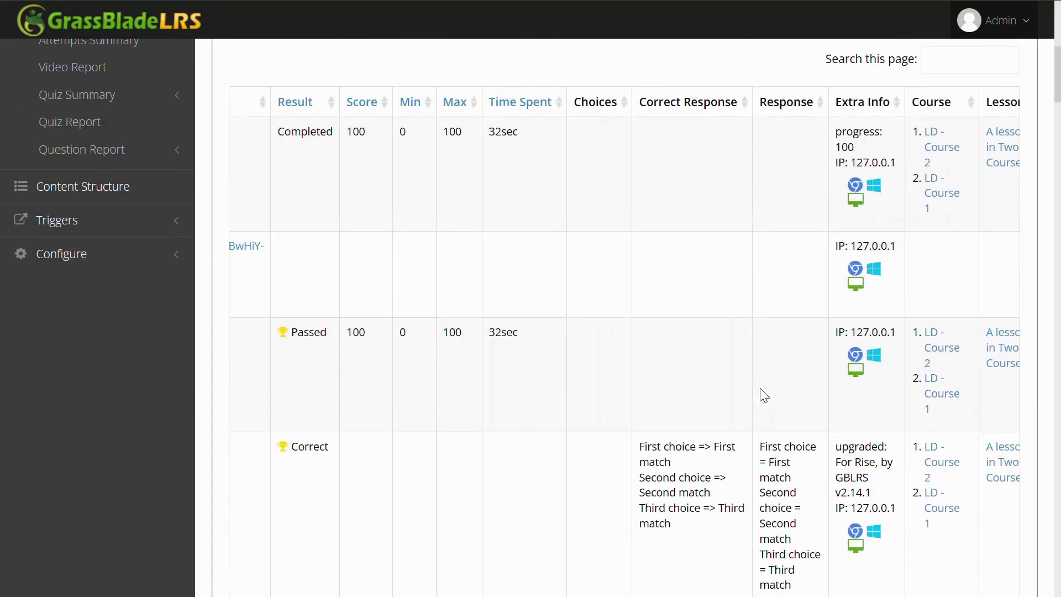
scroll(758, 281, down, 8)
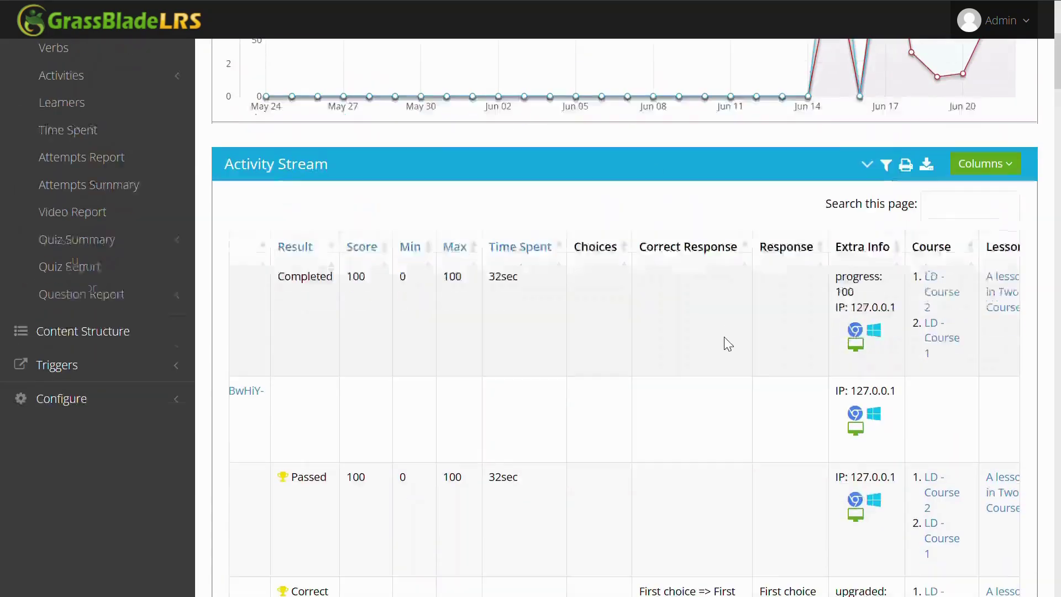
scroll(642, 319, down, 3)
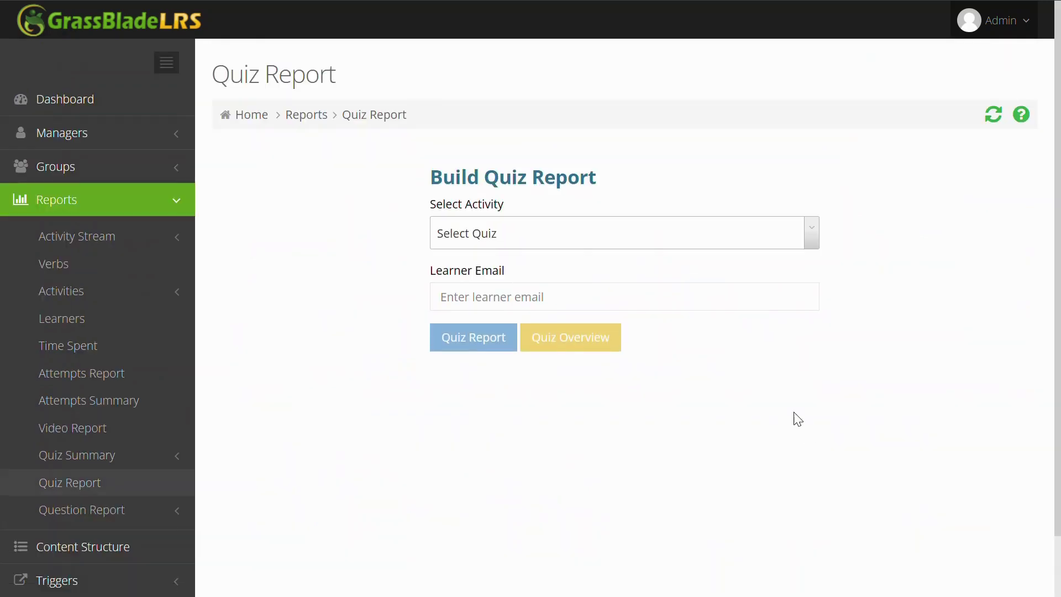
Step: Choose the Rise 360 XAPI Quiz Completion quiz and enter the learner's e-mail address
click(612, 221)
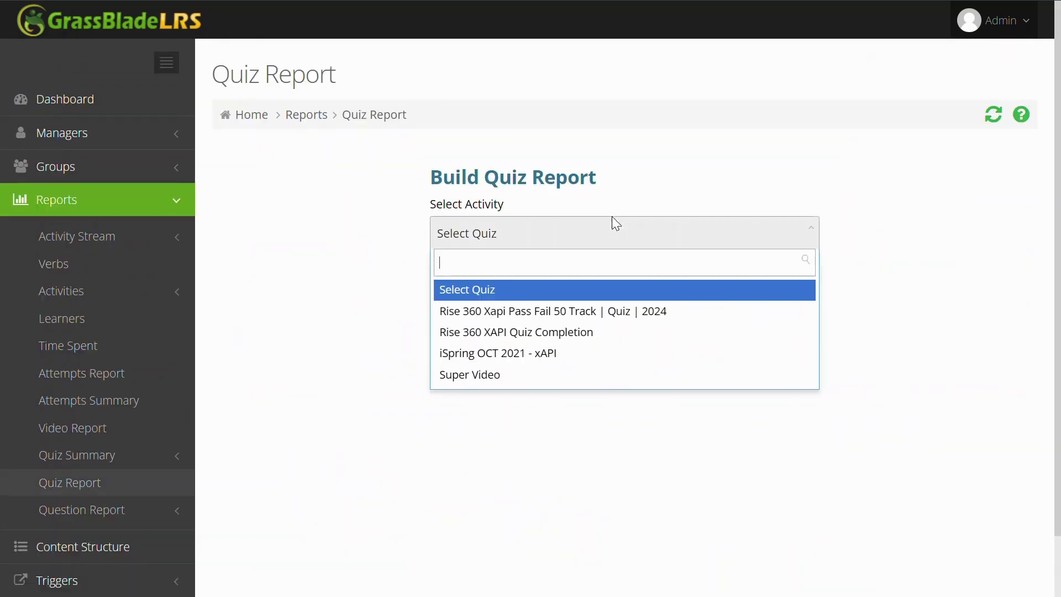
click(559, 356)
click(585, 238)
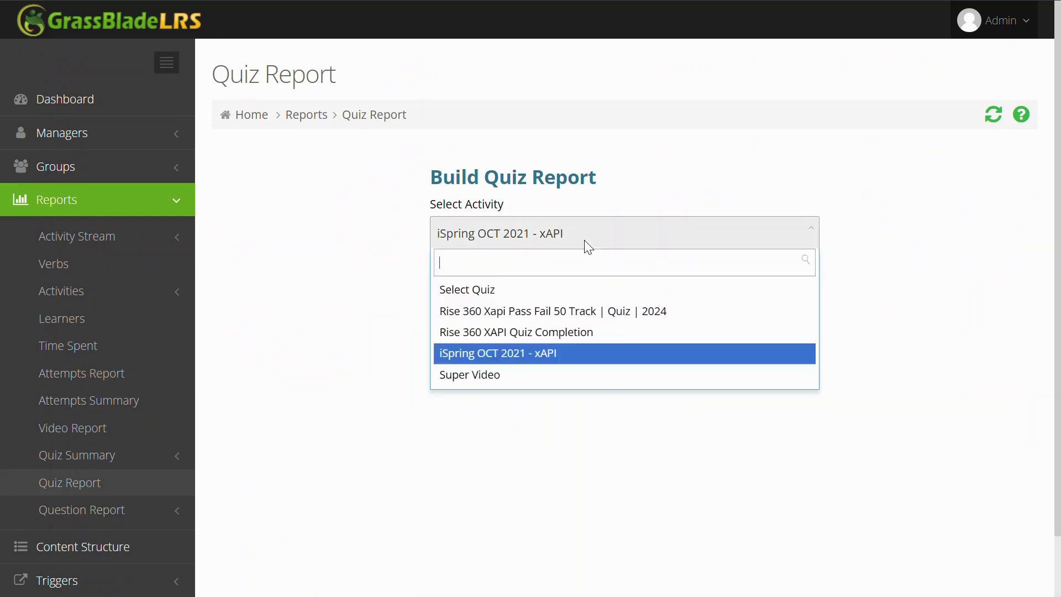
click(564, 334)
click(573, 300)
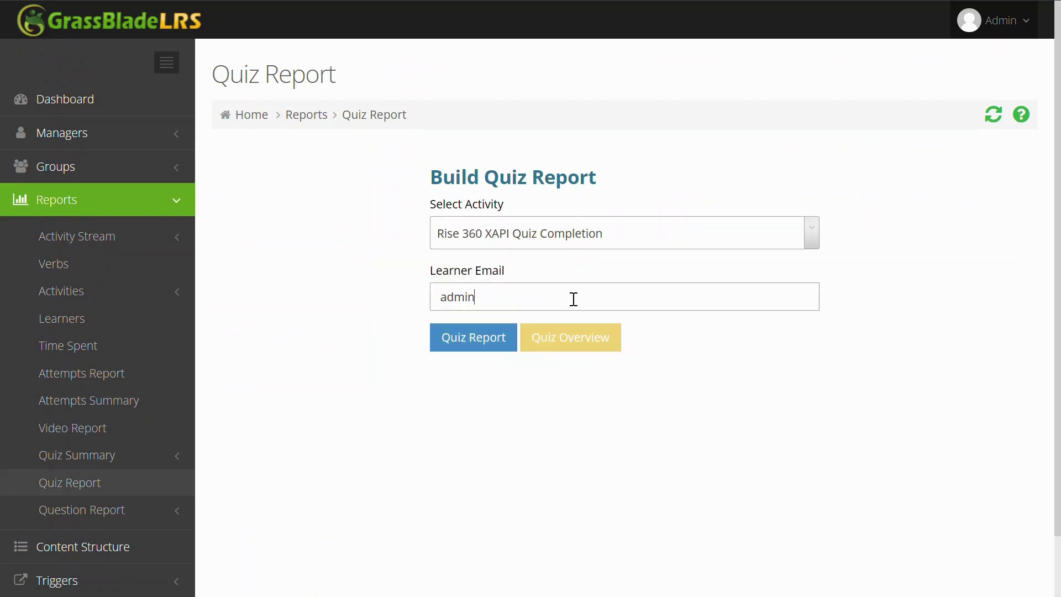
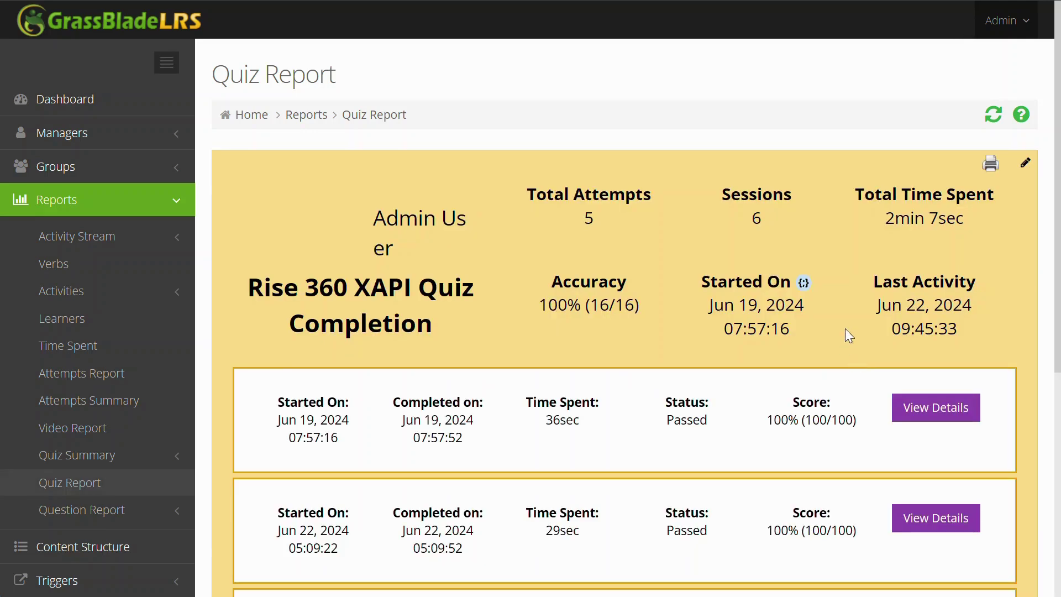
Step: View per-question details for the last, in-progress and 05:22:28 attempts
scroll(845, 329, down, 5)
scroll(863, 316, down, 2)
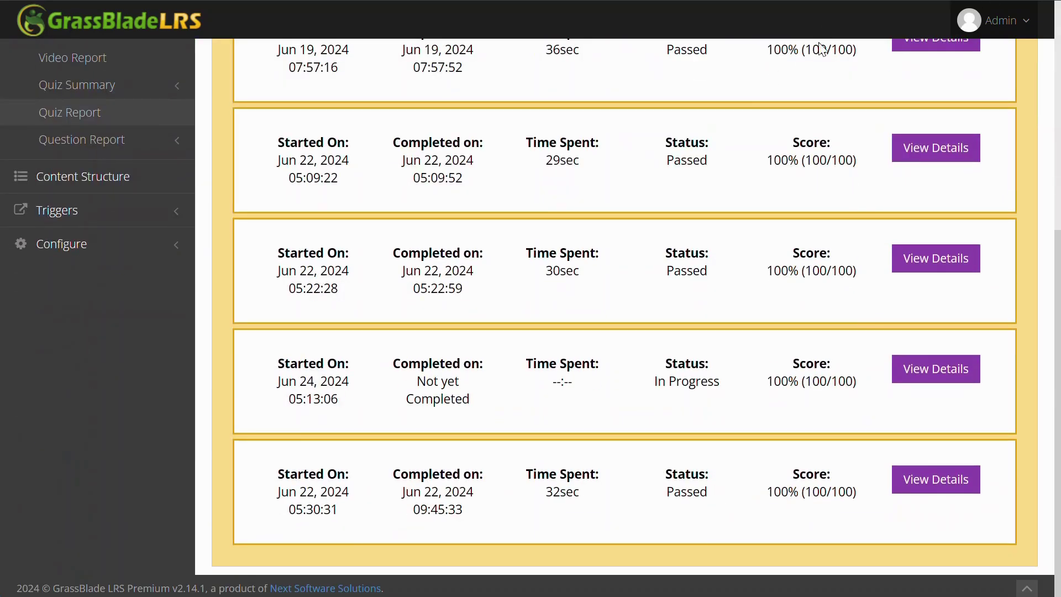
click(933, 488)
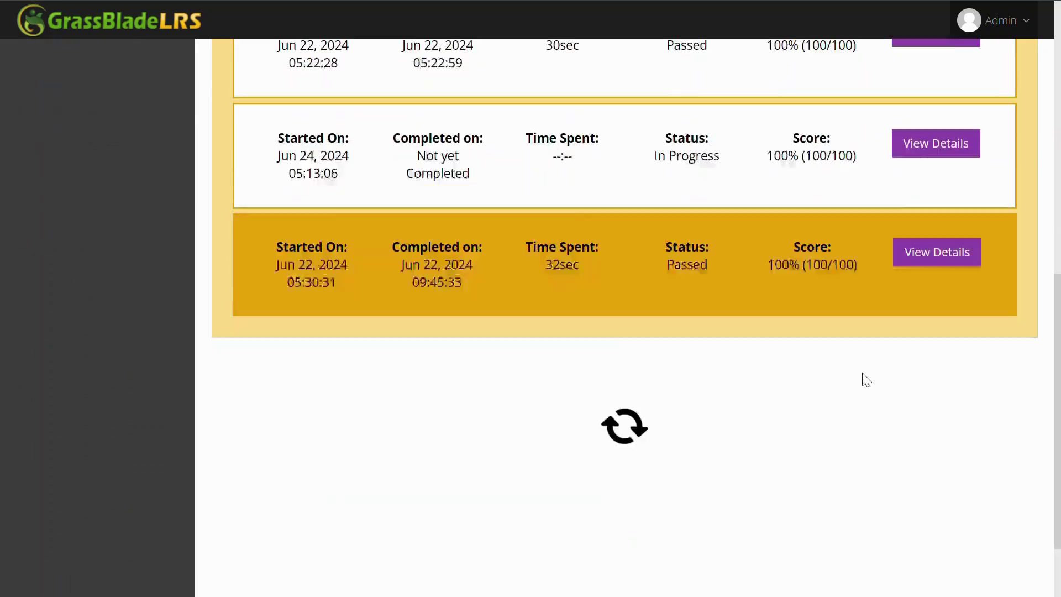
scroll(548, 222, up, 1)
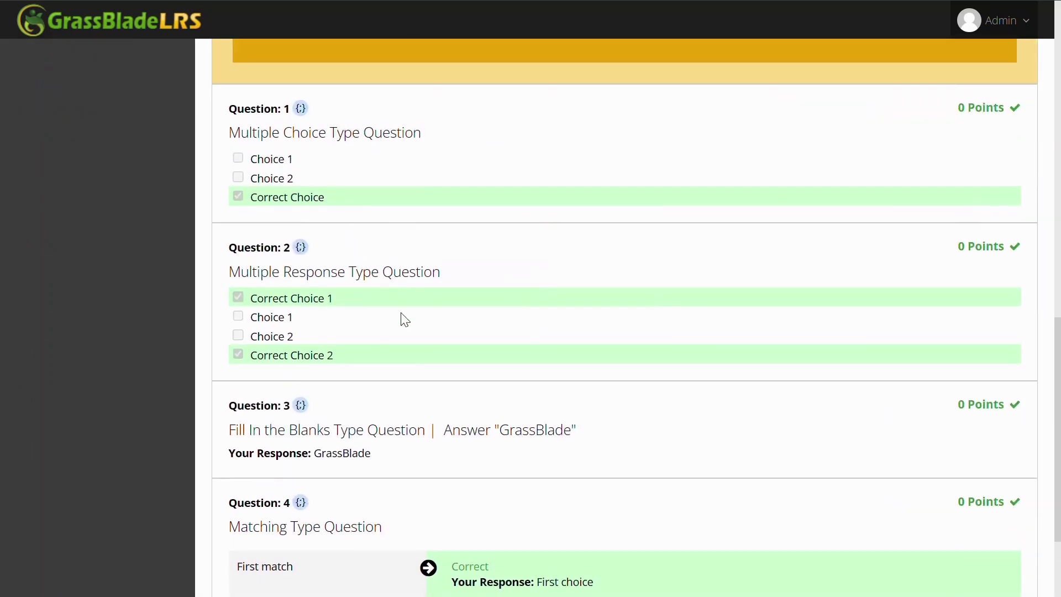
scroll(416, 356, down, 3)
scroll(774, 222, up, 4)
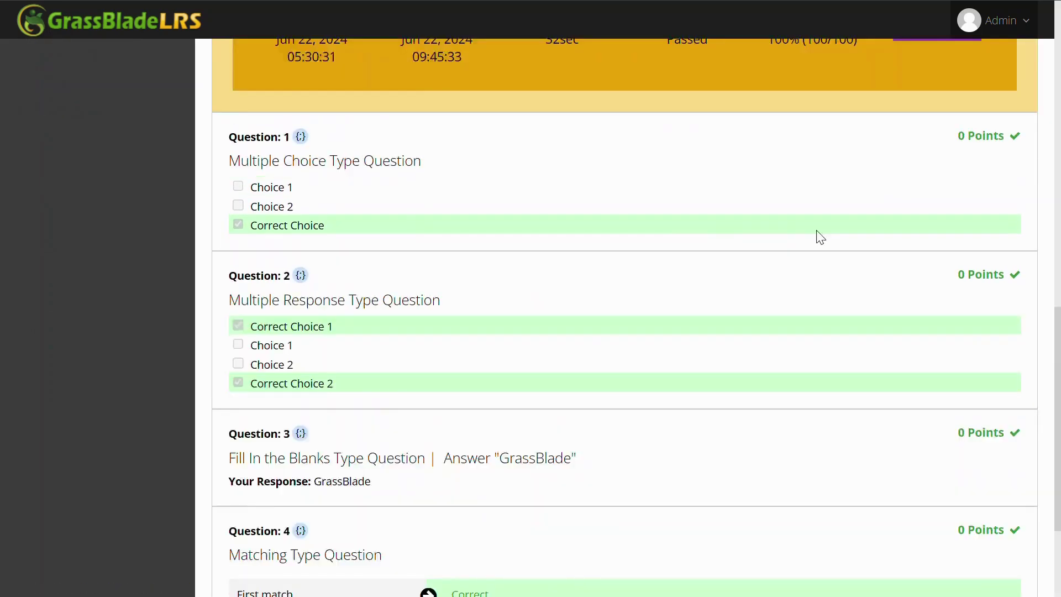
scroll(944, 245, up, 7)
click(955, 319)
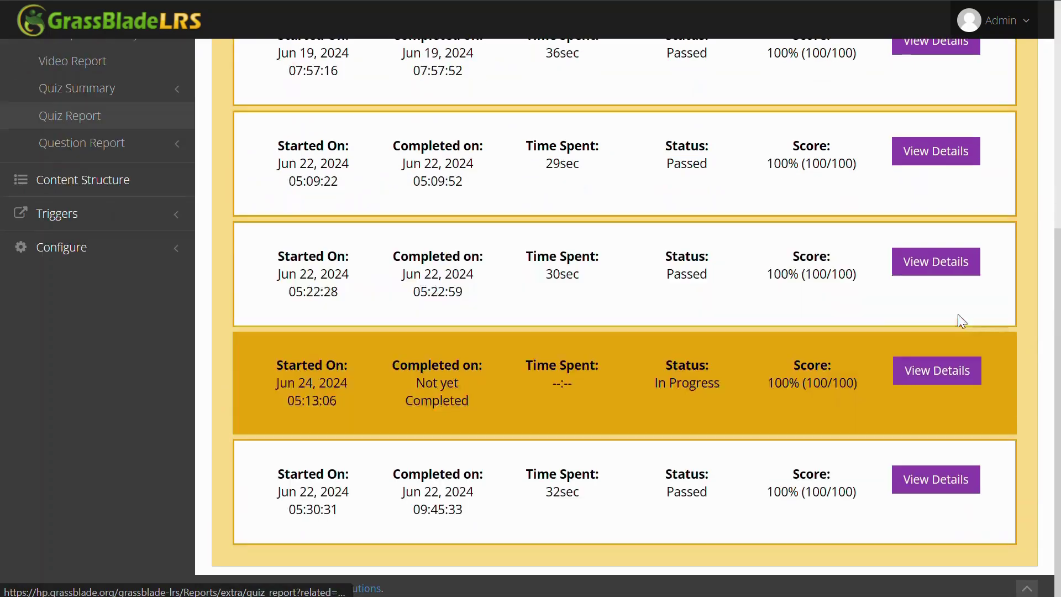
click(901, 275)
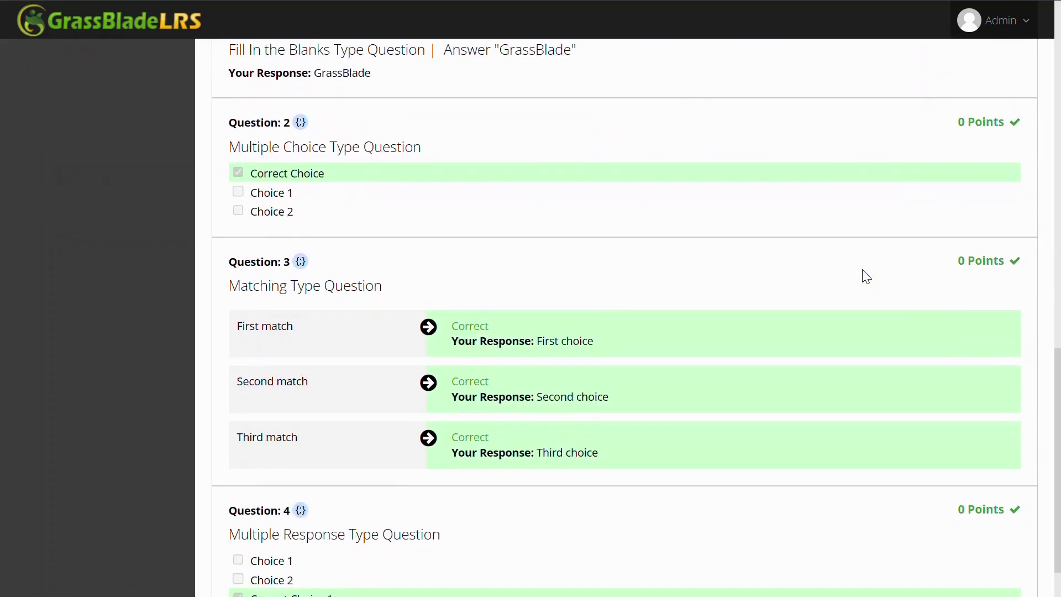
scroll(490, 239, down, 2)
scroll(481, 410, up, 6)
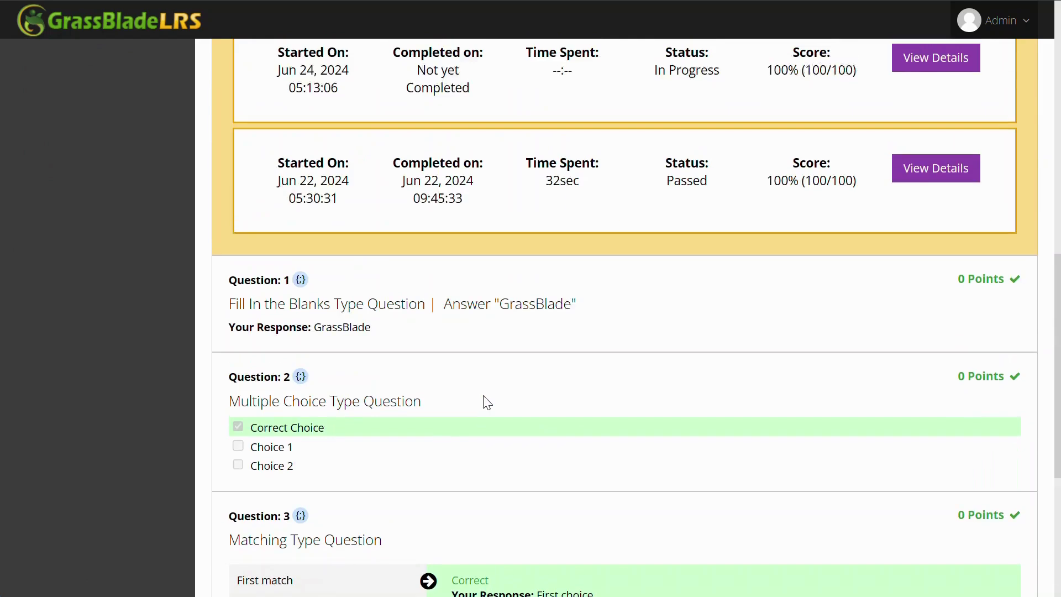
scroll(486, 402, up, 10)
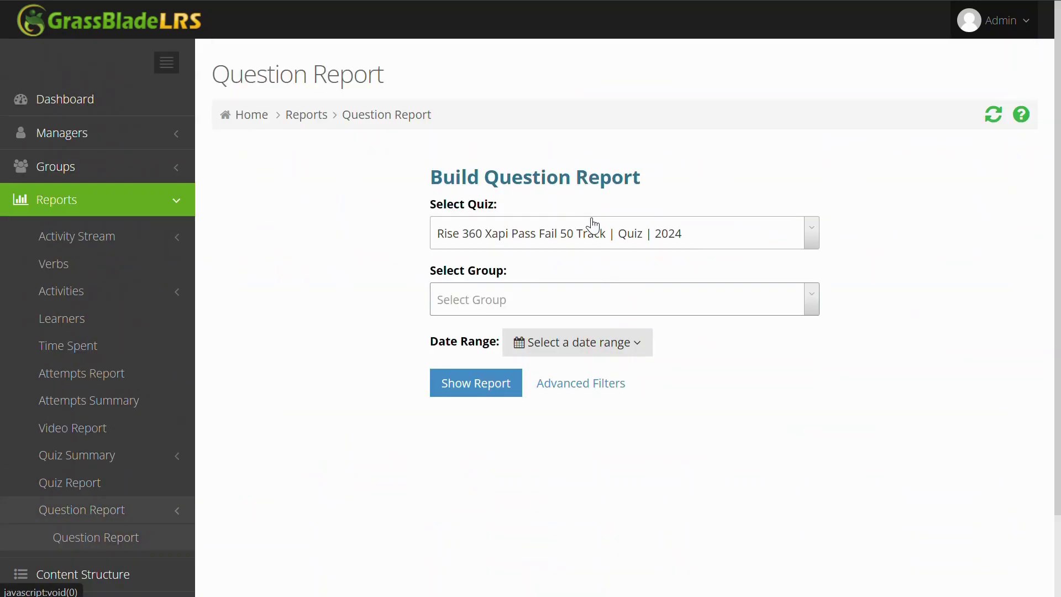
Step: Show the Question Report for Rise 360 XAPI Quiz Completion and review the four questions' 100% accuracy
click(593, 224)
click(576, 317)
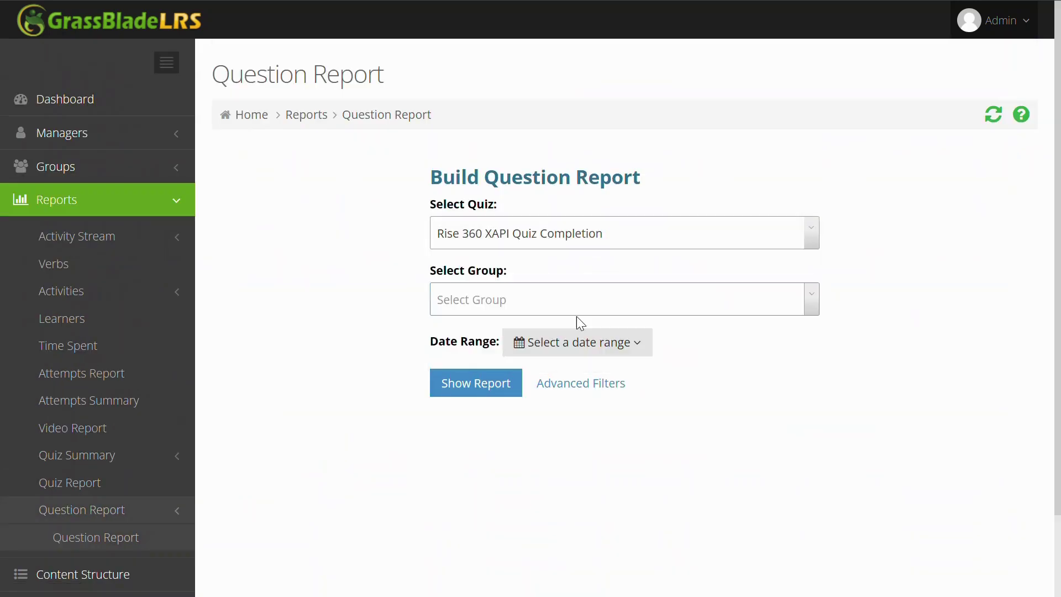
click(474, 381)
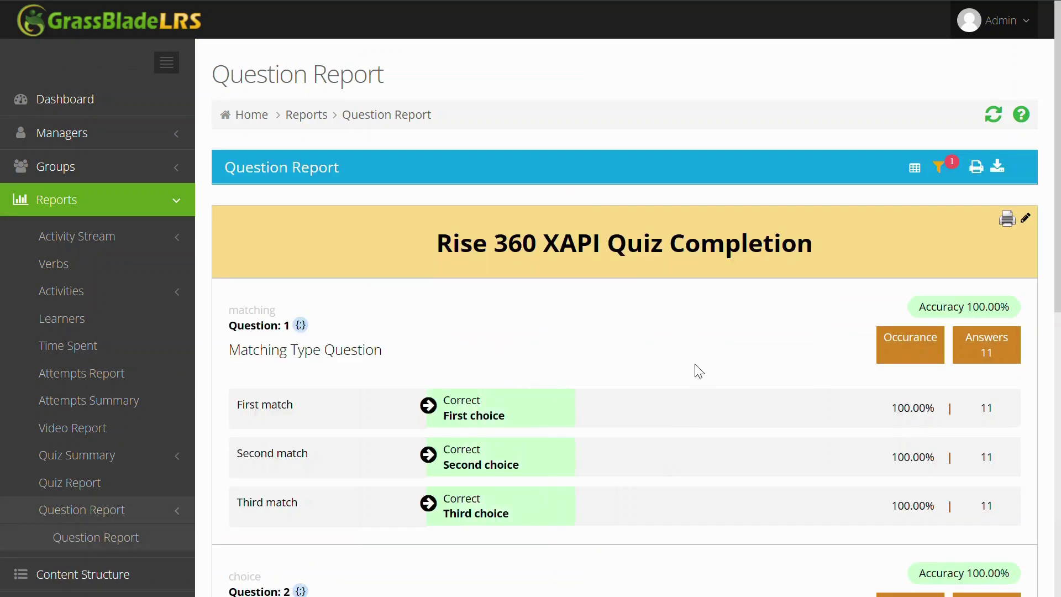
scroll(699, 372, down, 3)
scroll(713, 355, down, 2)
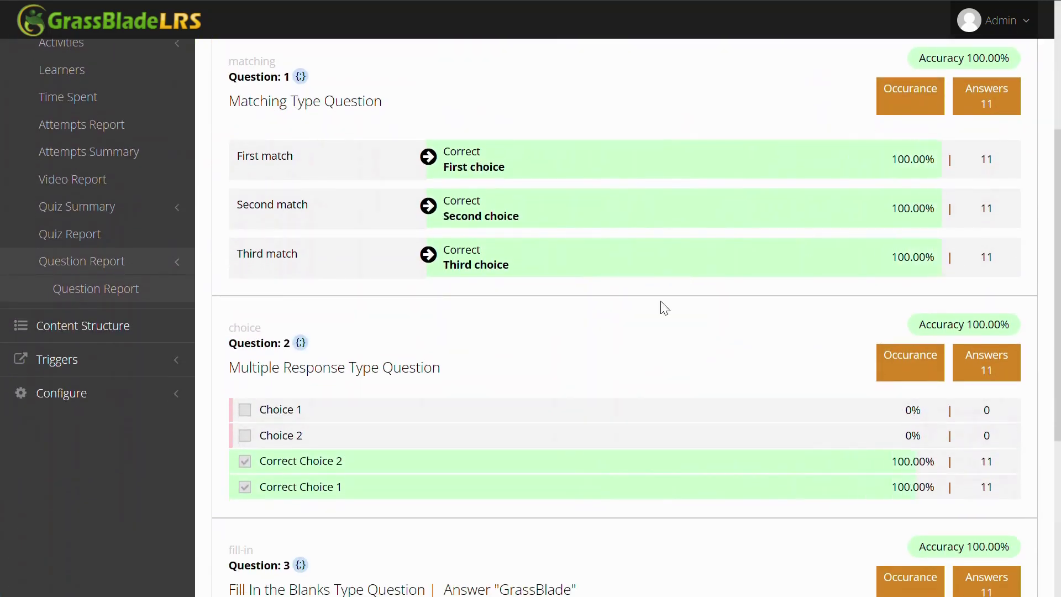
scroll(985, 416, down, 3)
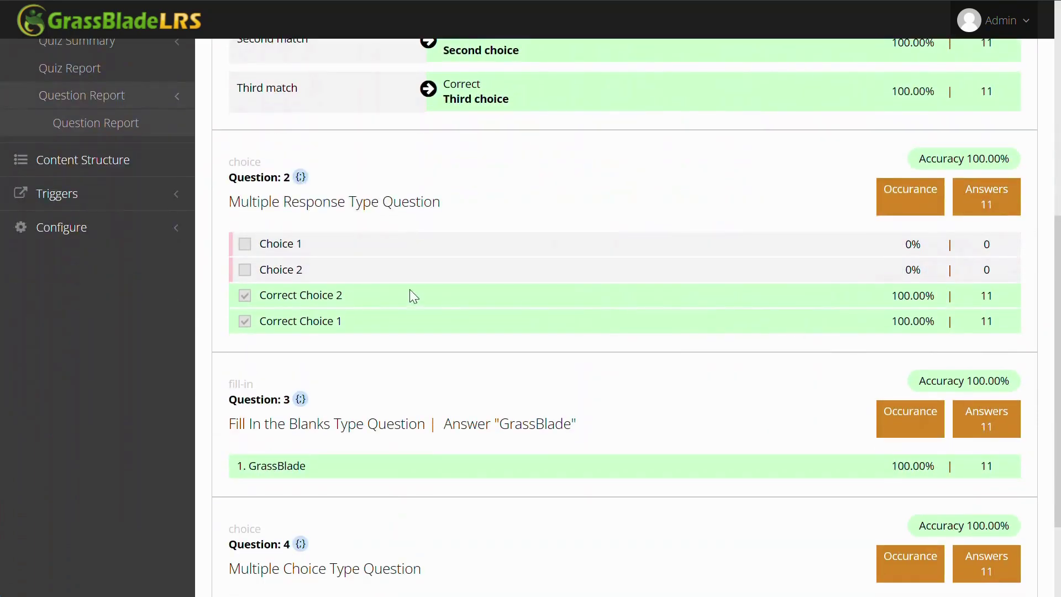
scroll(553, 343, down, 3)
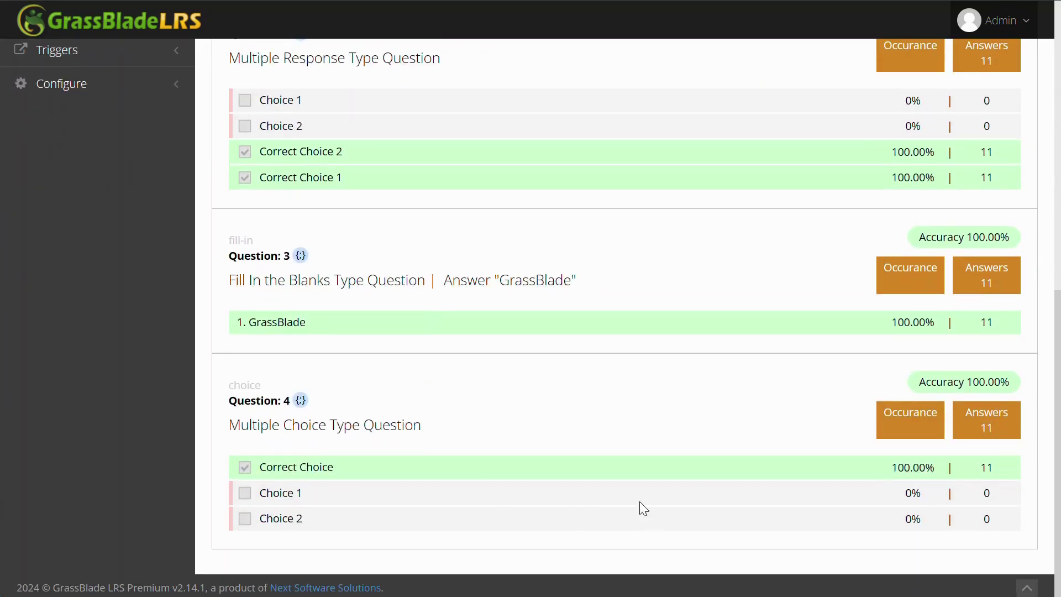
scroll(688, 472, up, 10)
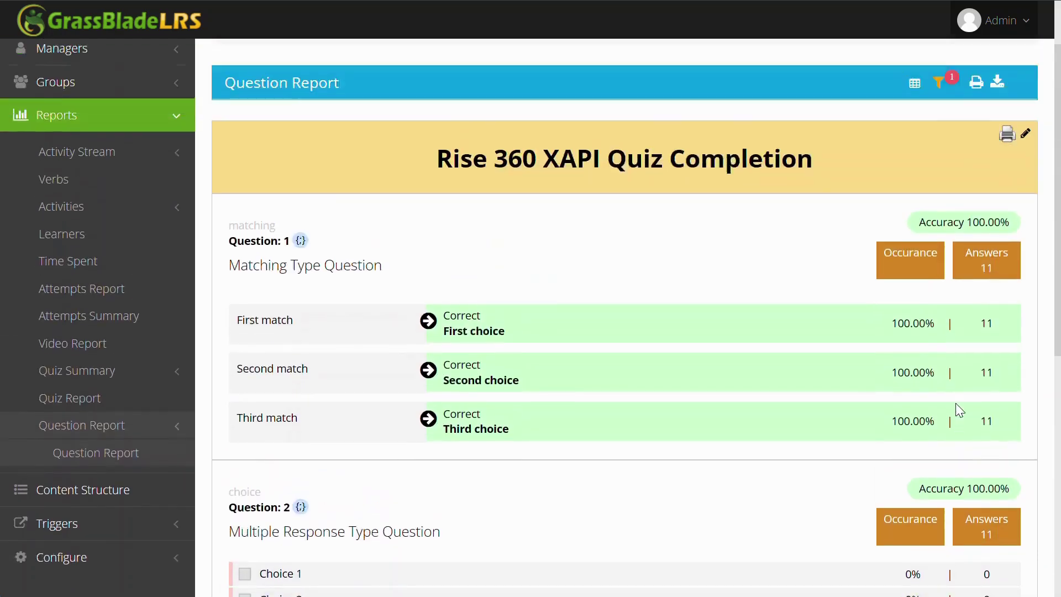